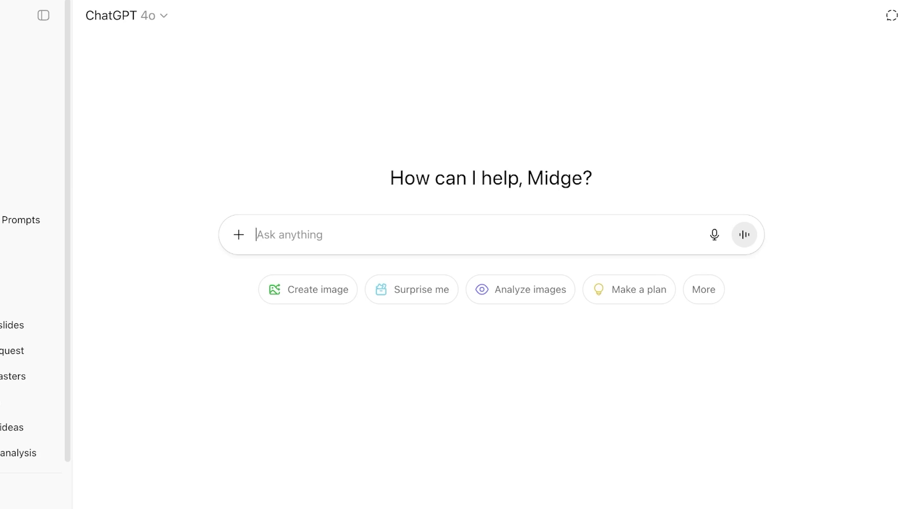
- Turn on Study and learn mode and submit the suggested prompt "Create a practice quiz"
left_click(239, 235)
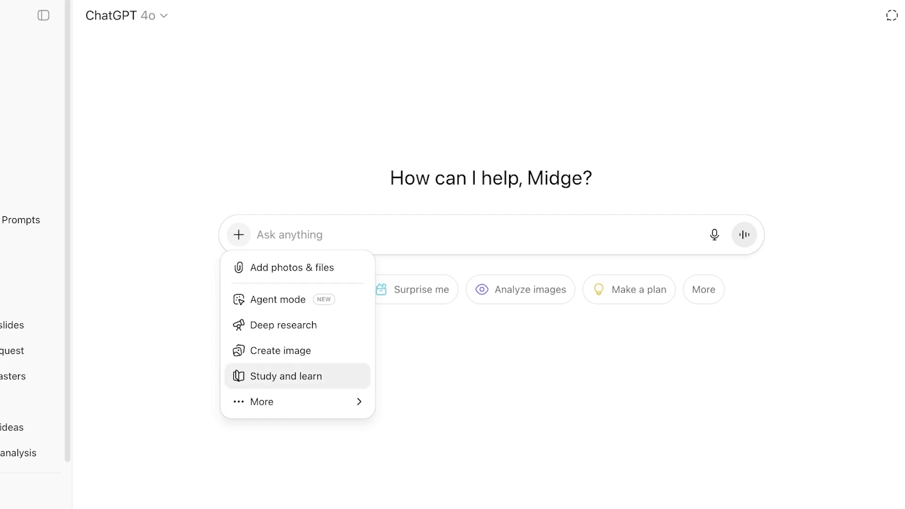
left_click(286, 375)
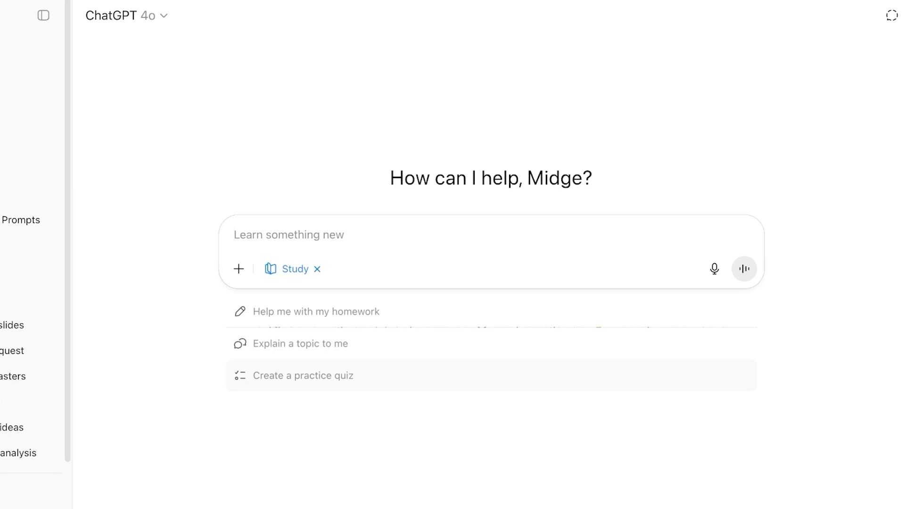
left_click(306, 375)
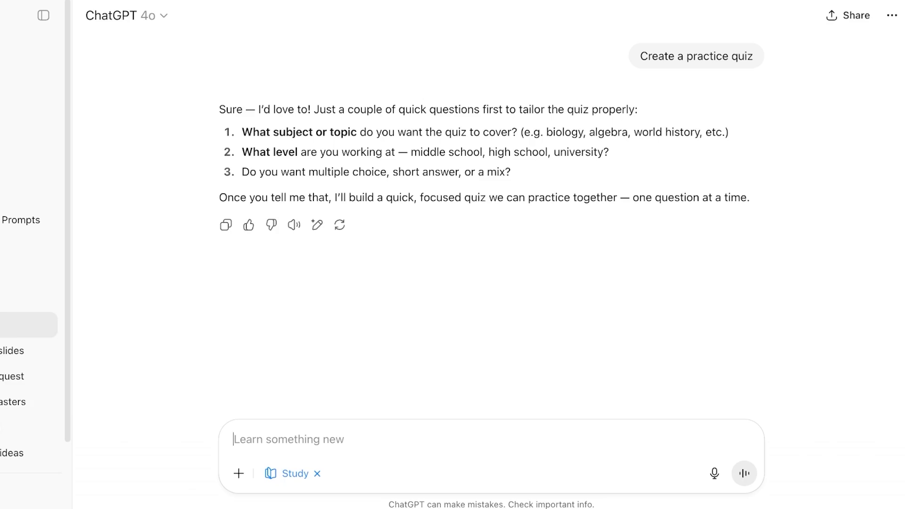
- Reply to the tailoring questions with "university level psychology relates quiz"
type("universi")
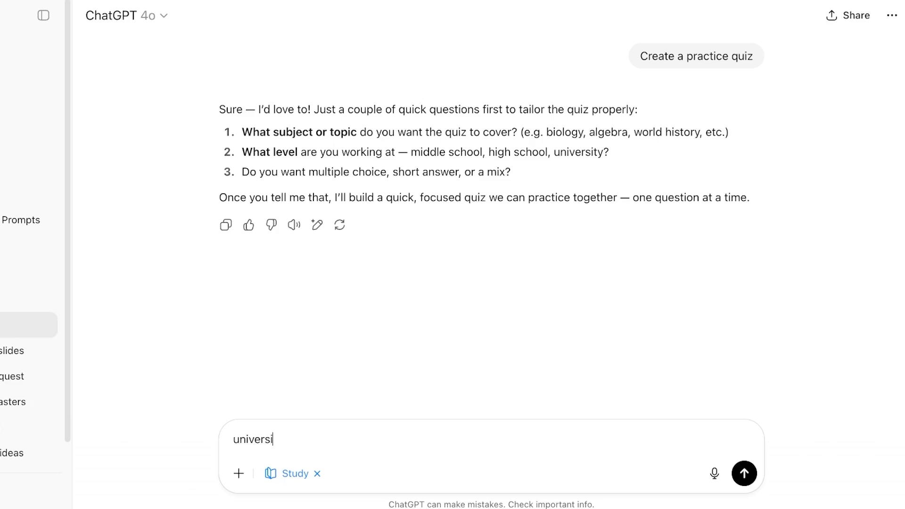
type("ty level psychology ")
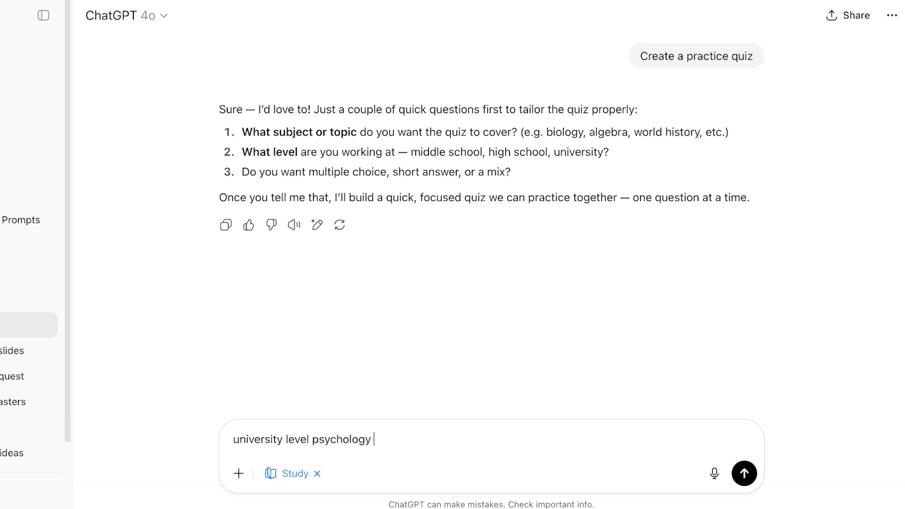
type("relates quiz")
key("Return")
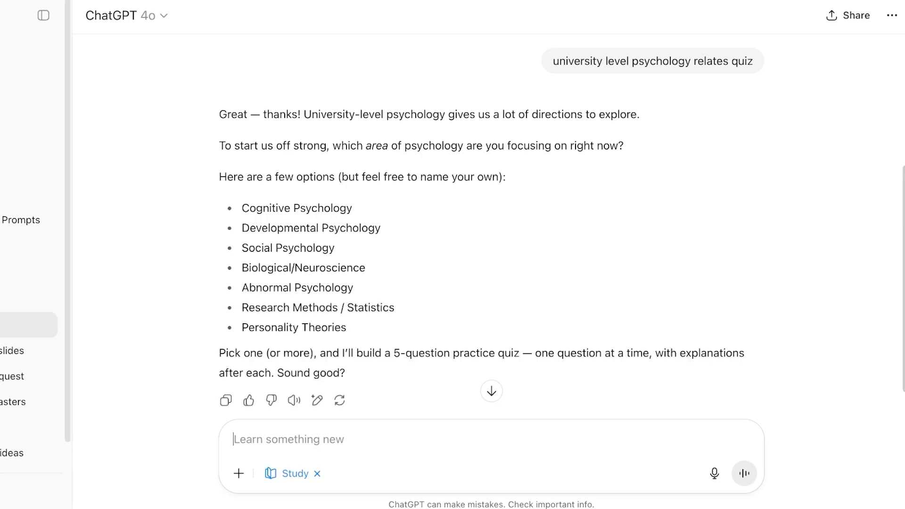
- Quote the "Research Methods / Statistics" option from the answer and send it as the quiz area
scroll(491, 226, "down", 1)
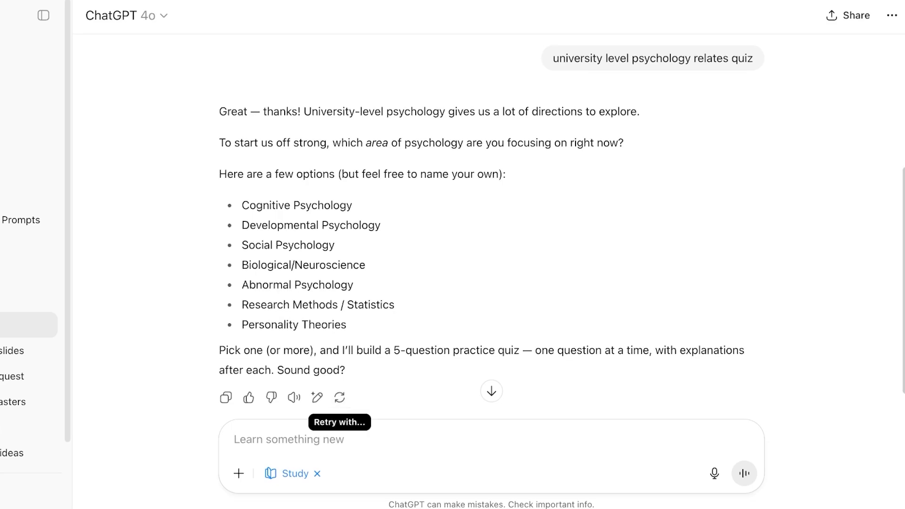
triple_click(371, 304)
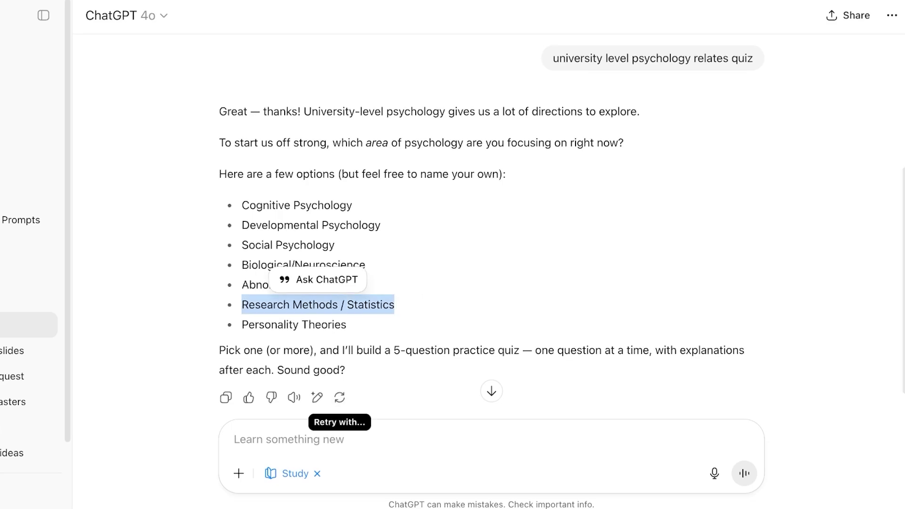
left_click(318, 279)
key("Return")
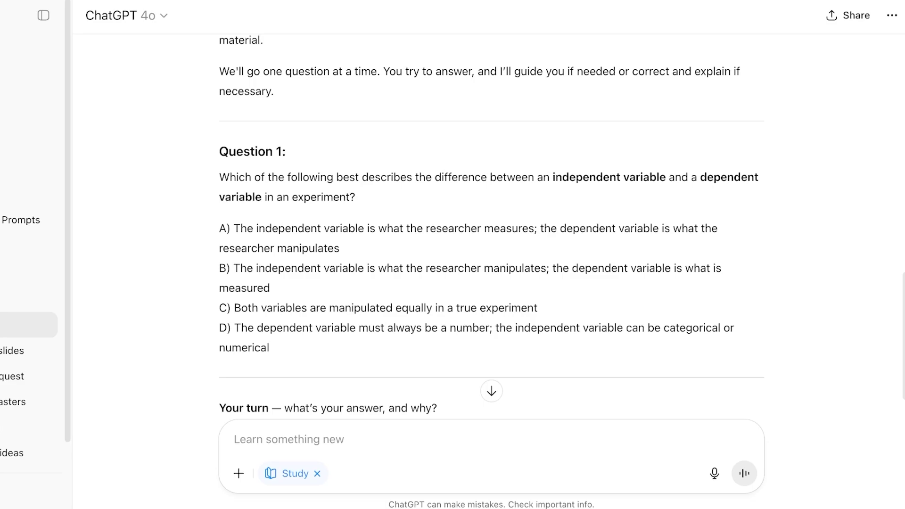
- Submit "c" as the answer to quiz Question 1, and start a new chat
type("c")
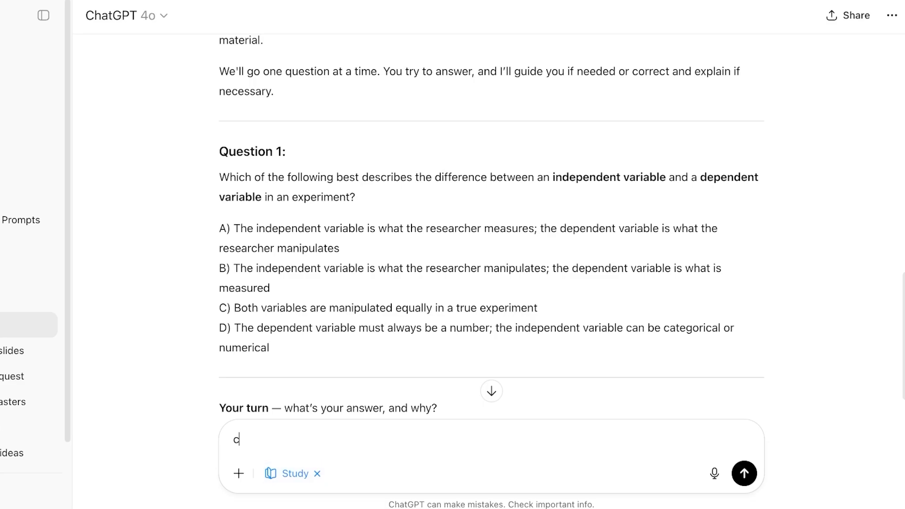
key("Return")
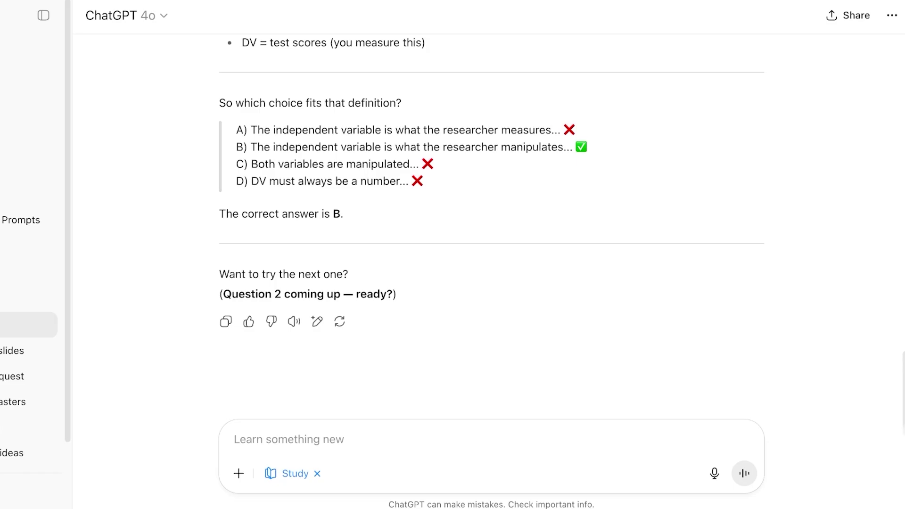
scroll(491, 212, "up", 20)
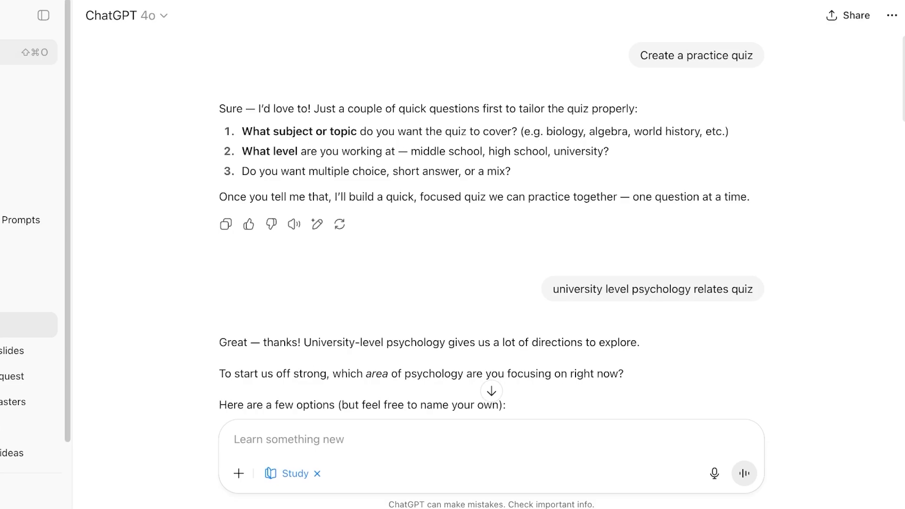
left_click(29, 52)
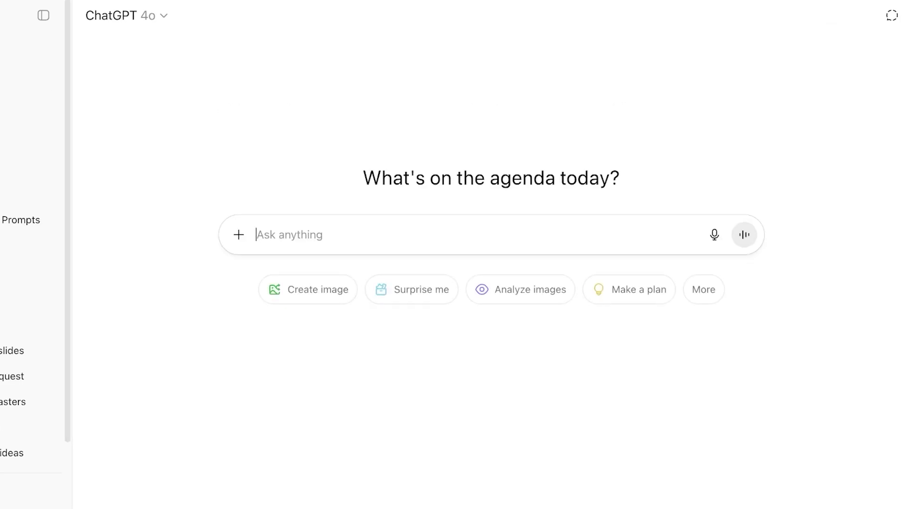
left_click(239, 235)
left_click(281, 350)
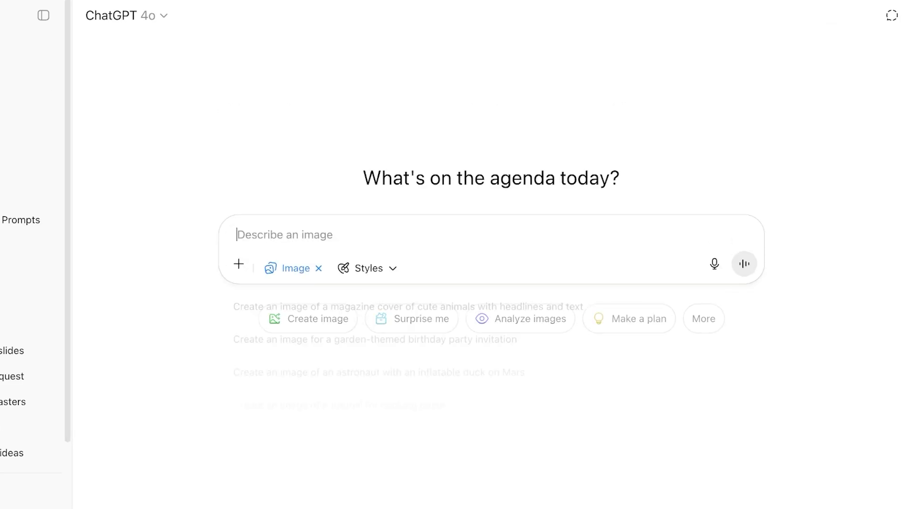
left_click(318, 269)
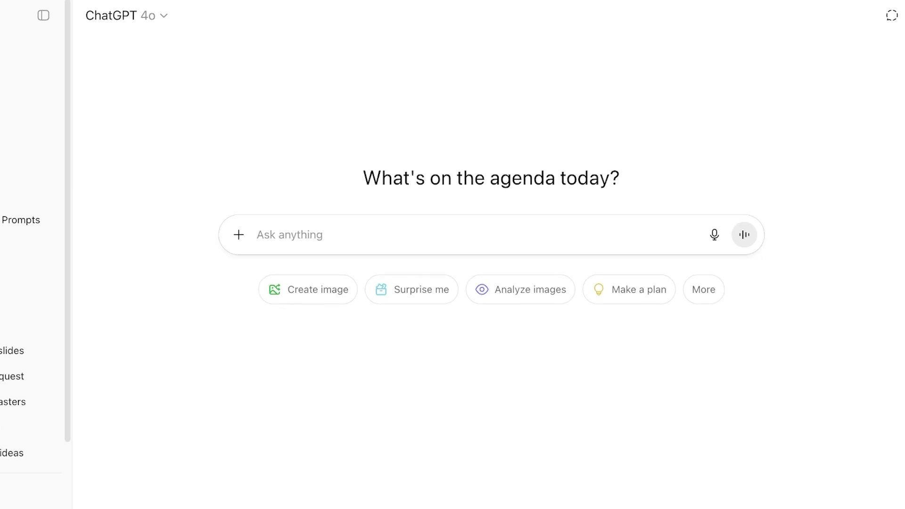
- Turn on Study and learn mode in the new chat and send "Tell me all the basics about matj"
left_click(239, 234)
left_click(286, 375)
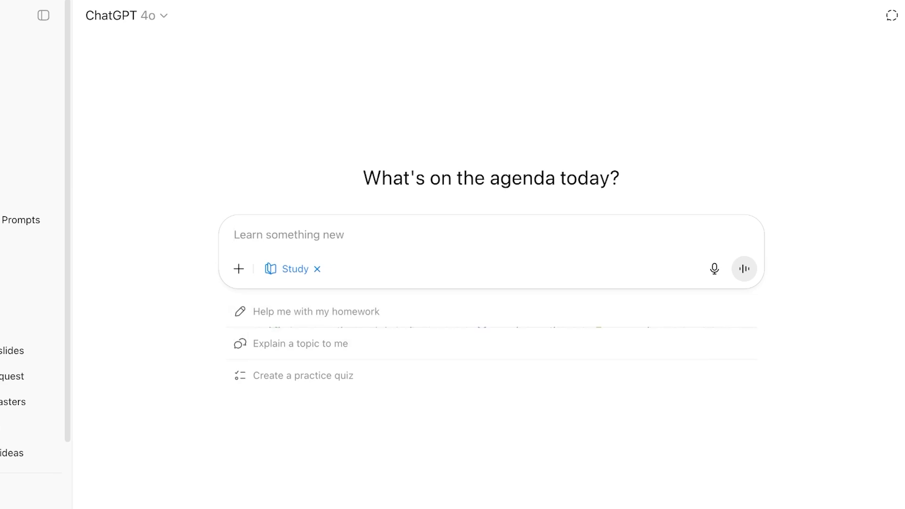
type("Tell me all the basc")
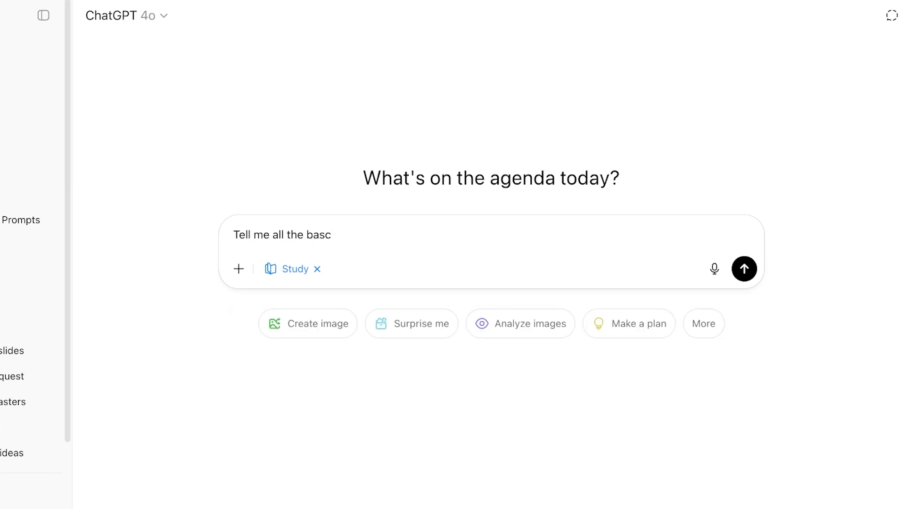
type("cs about matj")
key("Return")
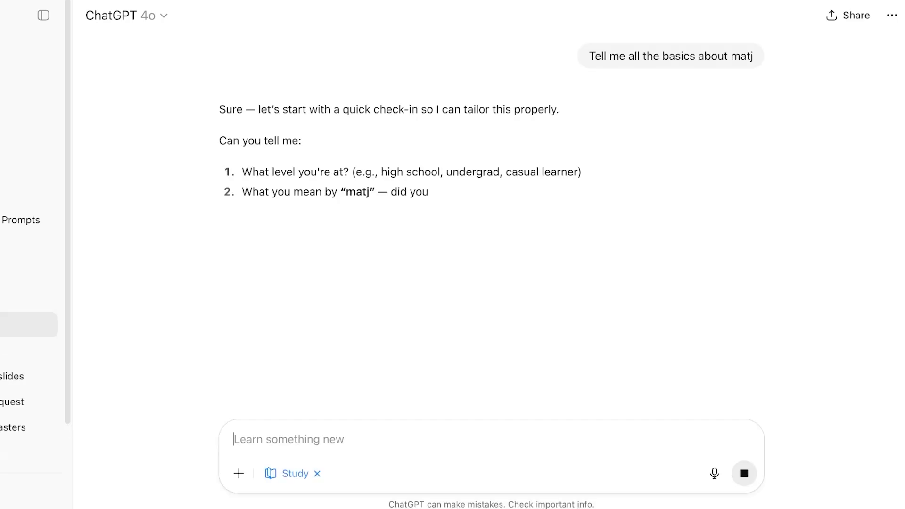
- Clarify the intended topic by replying "math"
type("math")
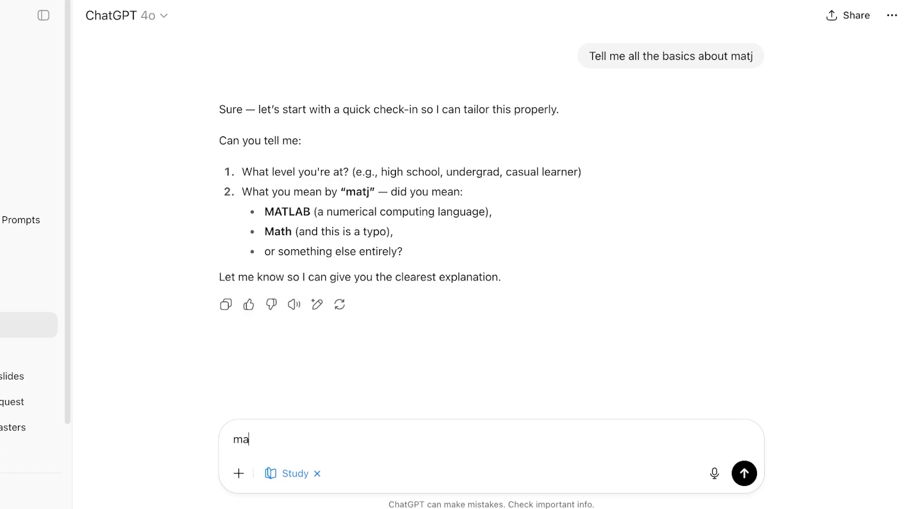
key("Return")
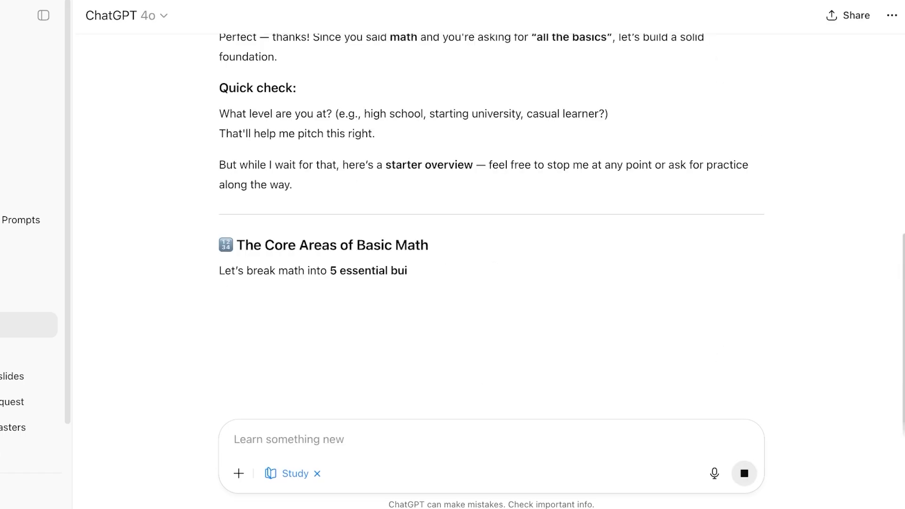
- Read through the overview of basic math areas and reply with the level and topic "highschool , stats"
type("hi")
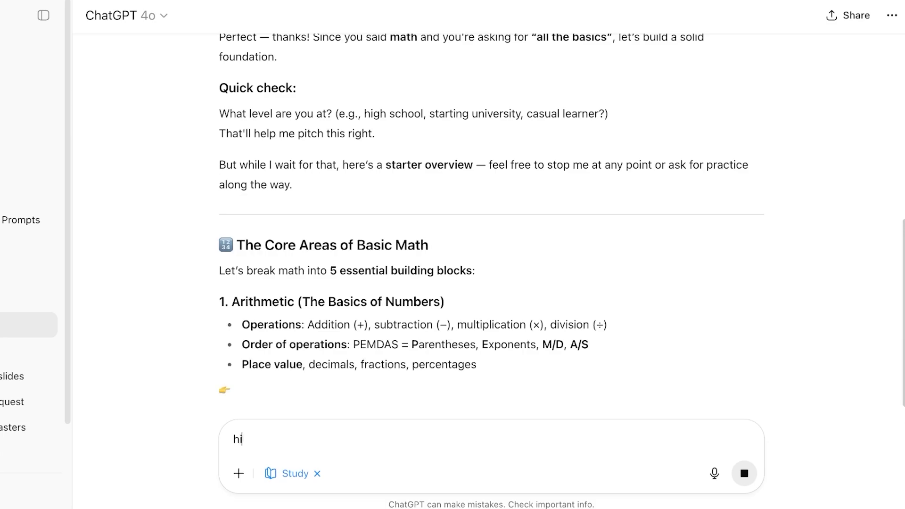
type("ghschool")
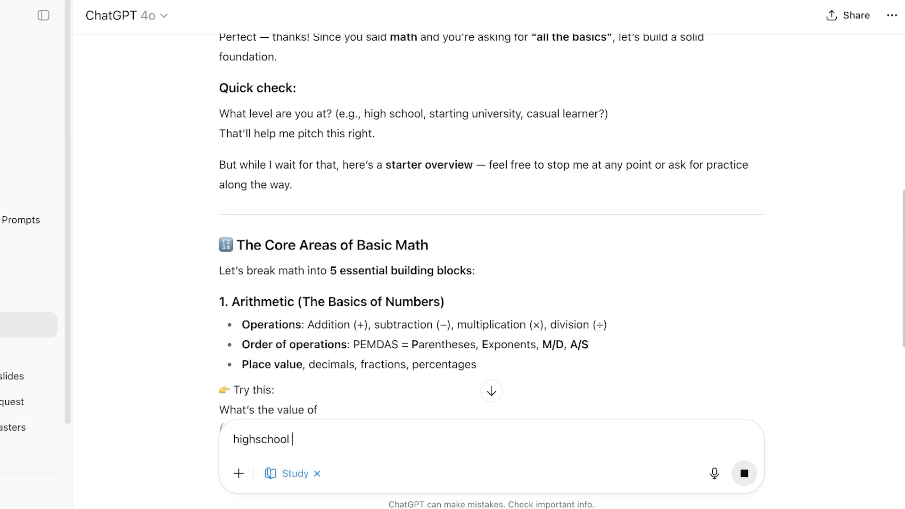
scroll(491, 226, "down", 6)
scroll(491, 226, "up", 3)
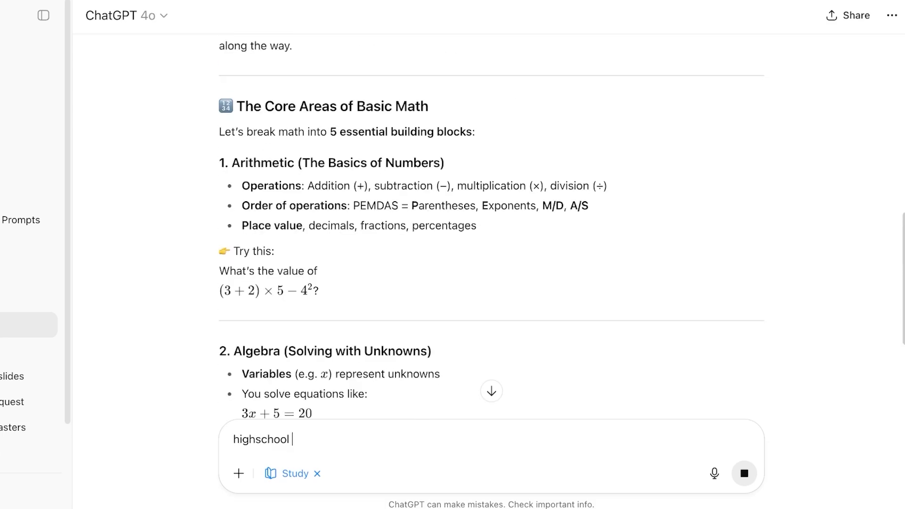
scroll(491, 226, "down", 4)
scroll(491, 226, "up", 5)
scroll(491, 226, "down", 10)
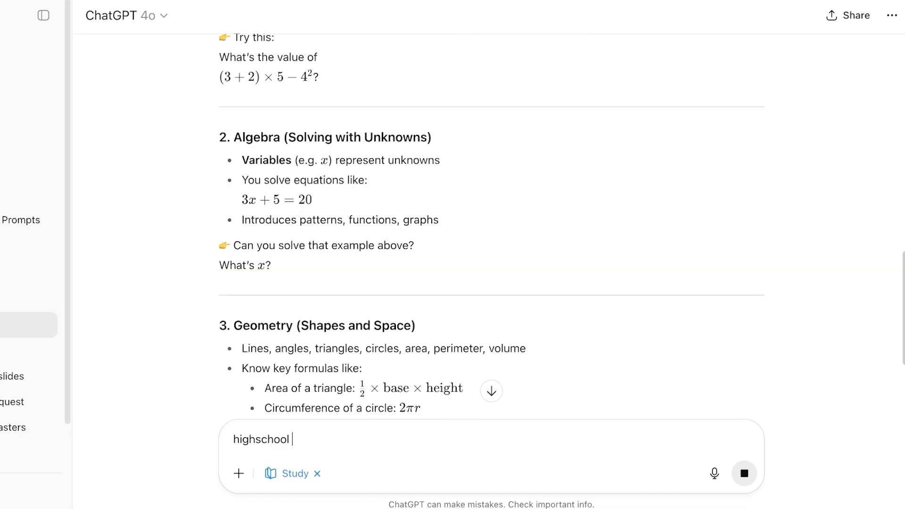
scroll(491, 226, "up", 6)
scroll(492, 226, "down", 5)
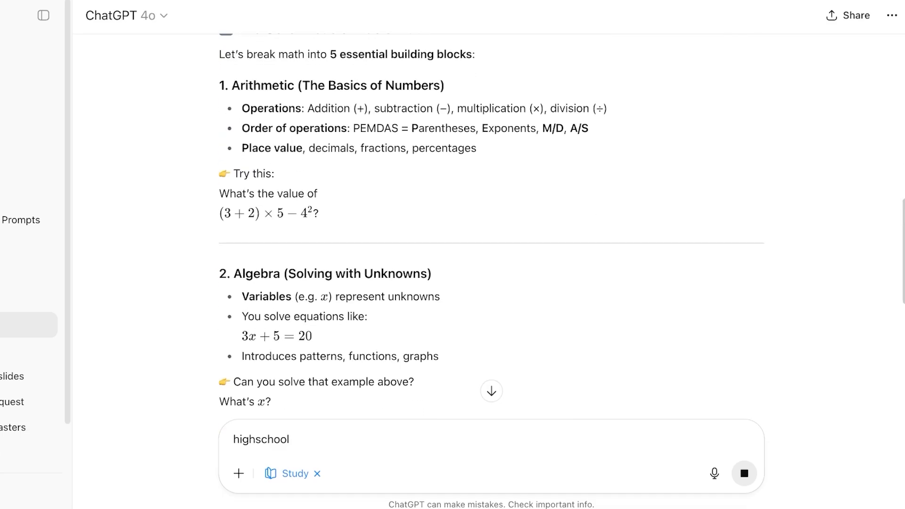
scroll(491, 226, "down", 9)
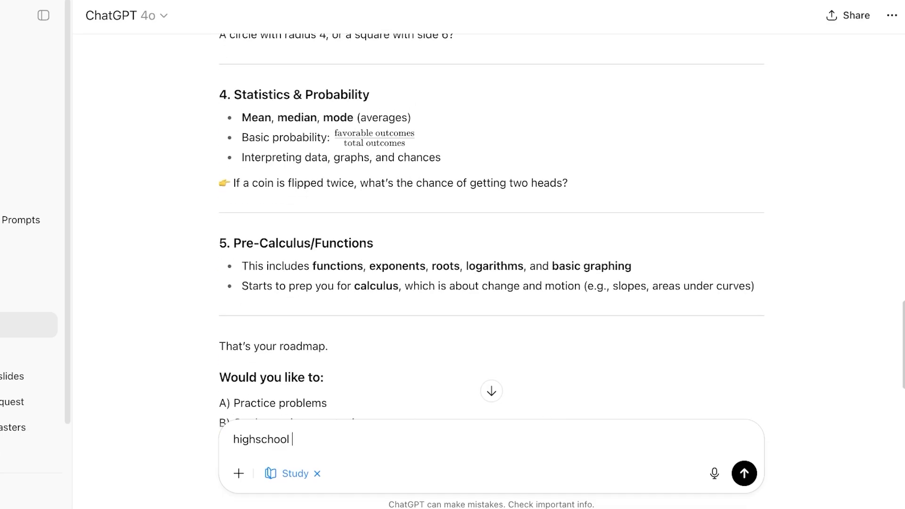
type(", stats")
key("Return")
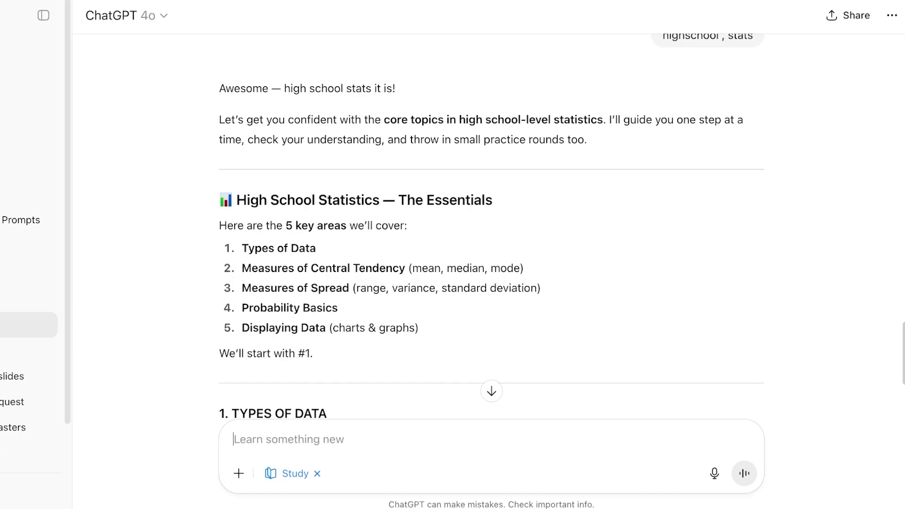
- Review the statistics lesson's first exercise and turn off Study mode in this chat
scroll(492, 236, "down", 10)
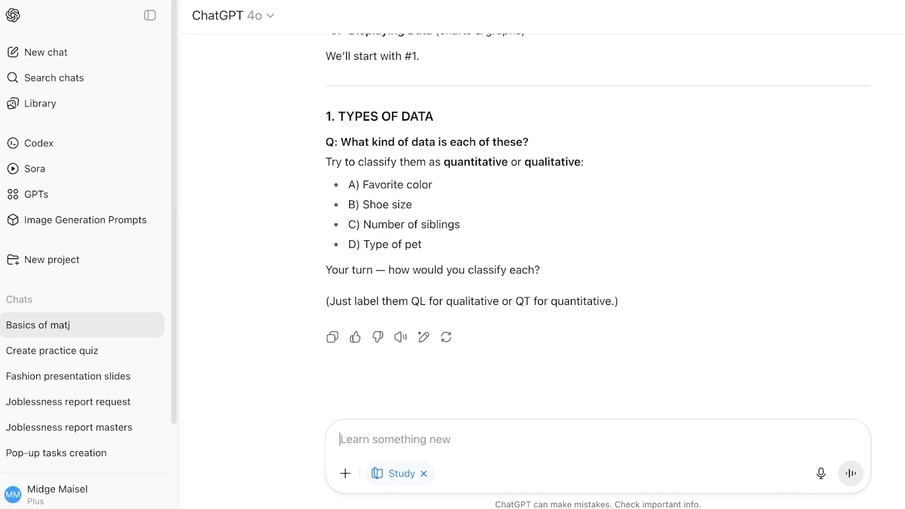
left_click(423, 474)
scroll(598, 245, "up", 20)
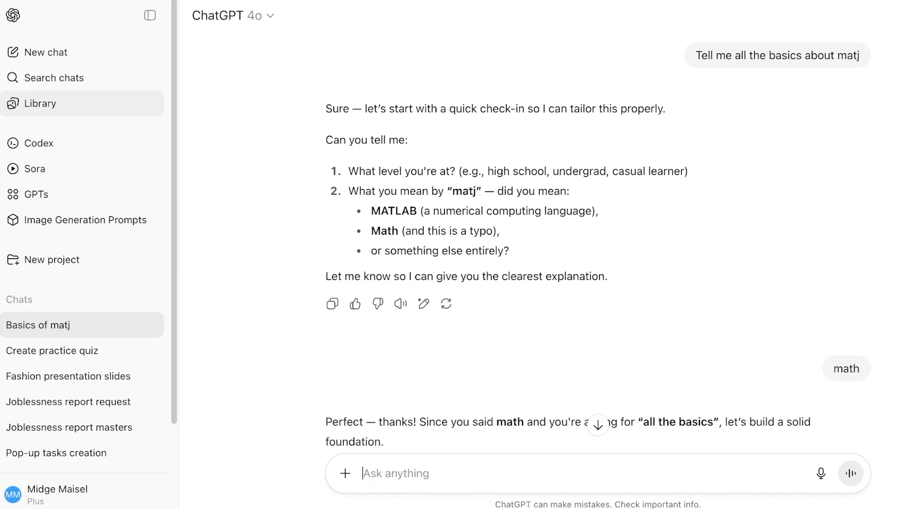
- Start a new chat in Study and learn mode and submit the suggested prompt "Help me with my homework"
left_click(46, 52)
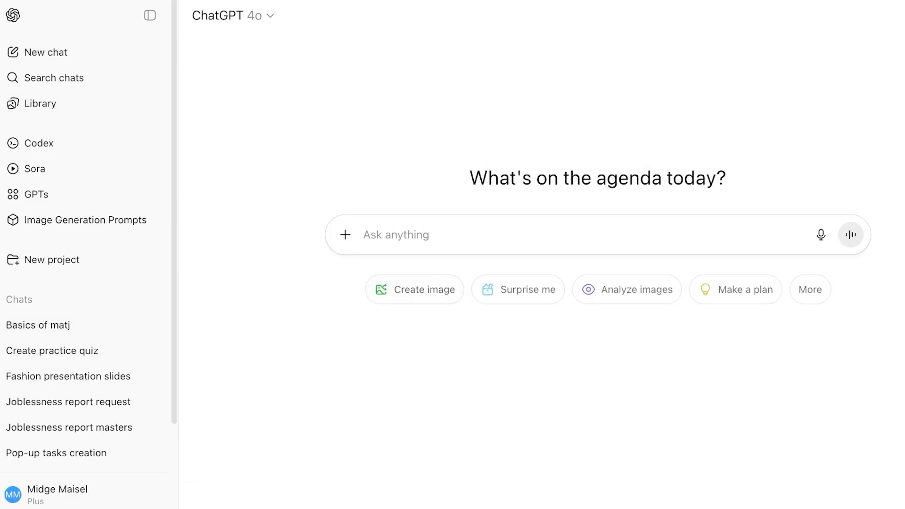
left_click(345, 234)
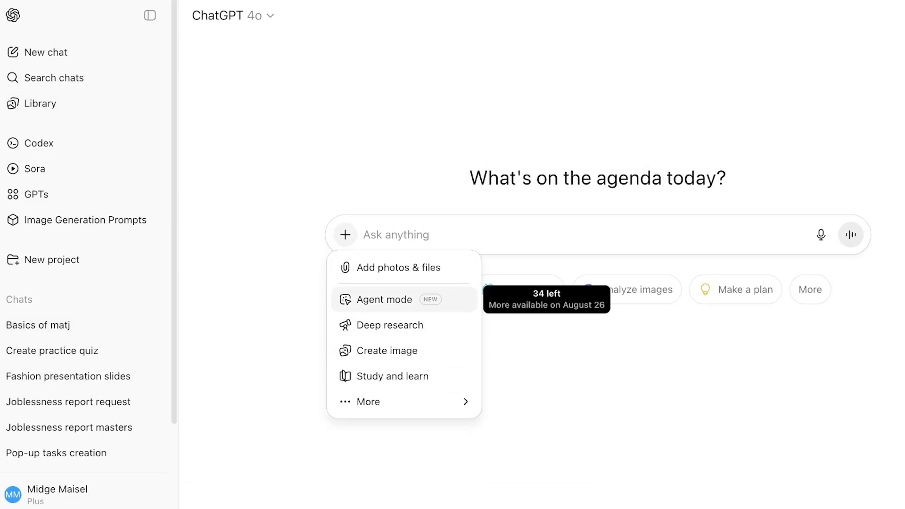
left_click(393, 376)
left_click(423, 312)
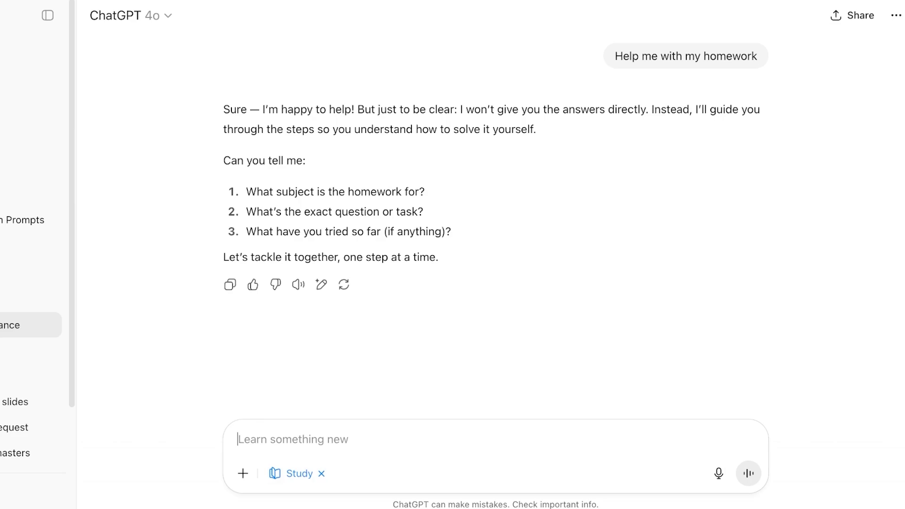
- Reply with the subject and task "Research Methods. 2. build a research scenario for a quantitative research"
type("Resear")
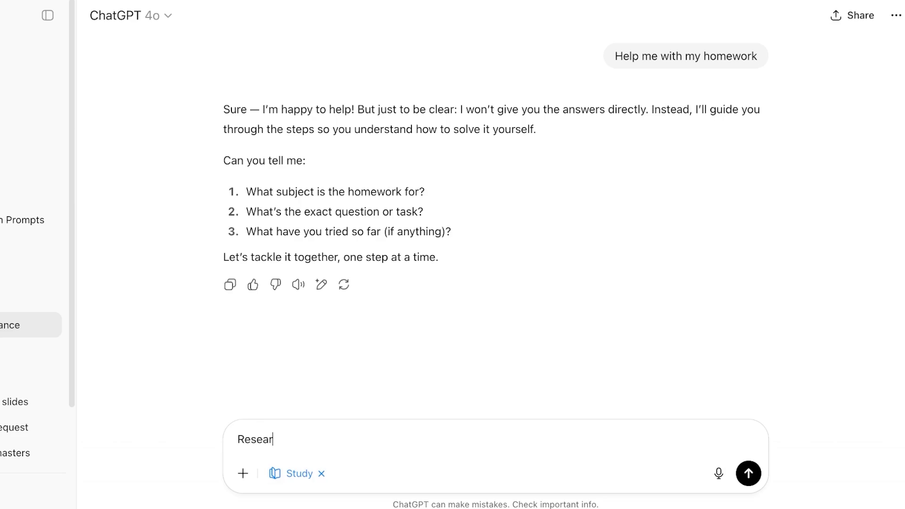
type("ch Methods. 2,")
key("BackSpace")
key("BackSpace")
type(".")
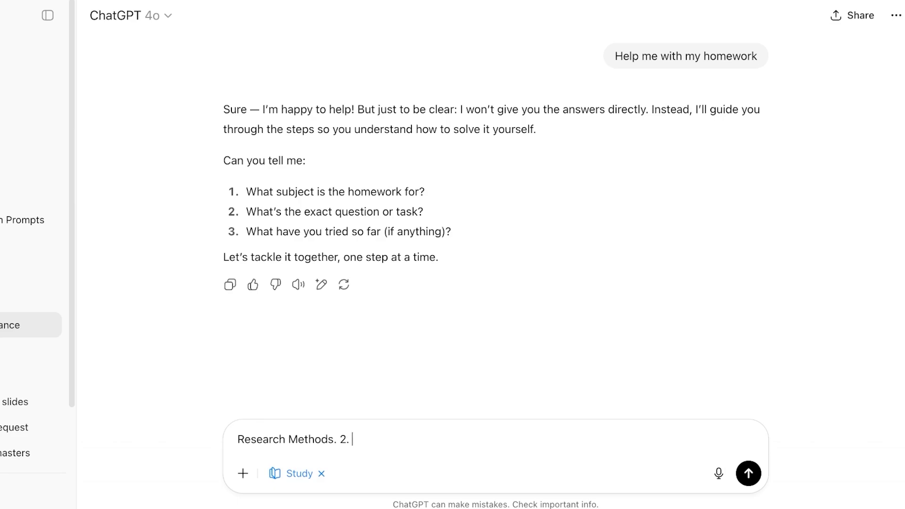
type("build a research scenario w")
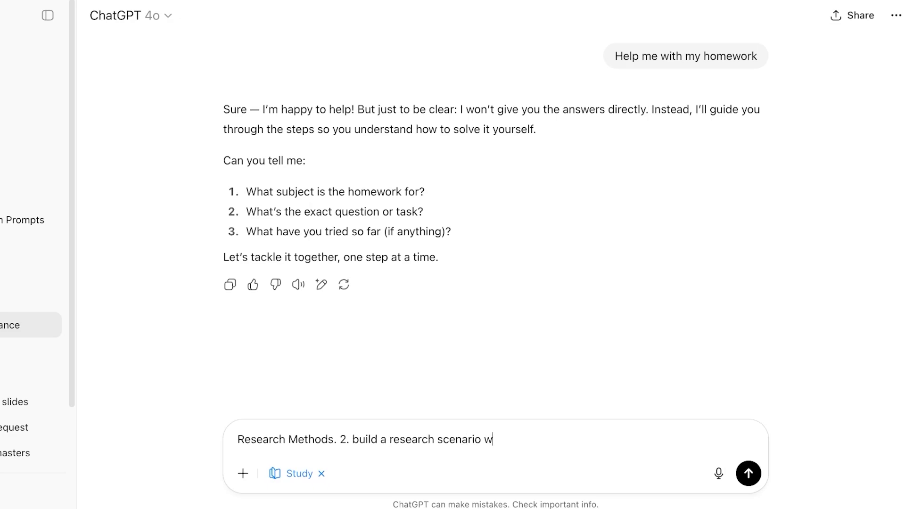
key("BackSpace")
type("for a quantitati")
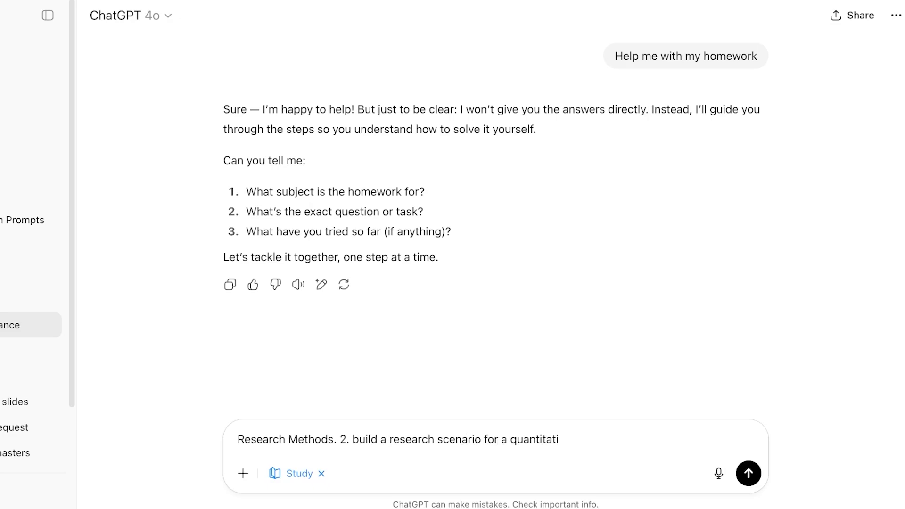
type("ve research")
key("Return")
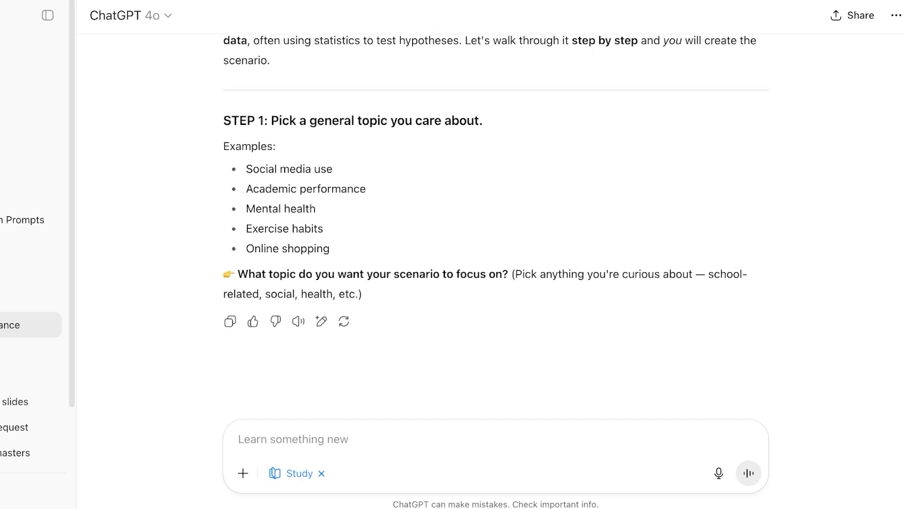
- Choose "online shopping" as the topic for the research scenario and send it
type("onlin")
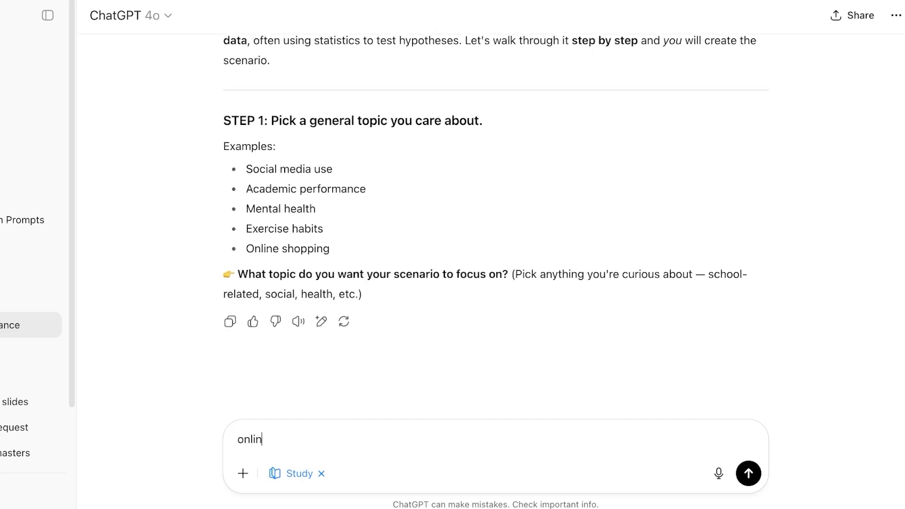
type("e shopping")
key("Return")
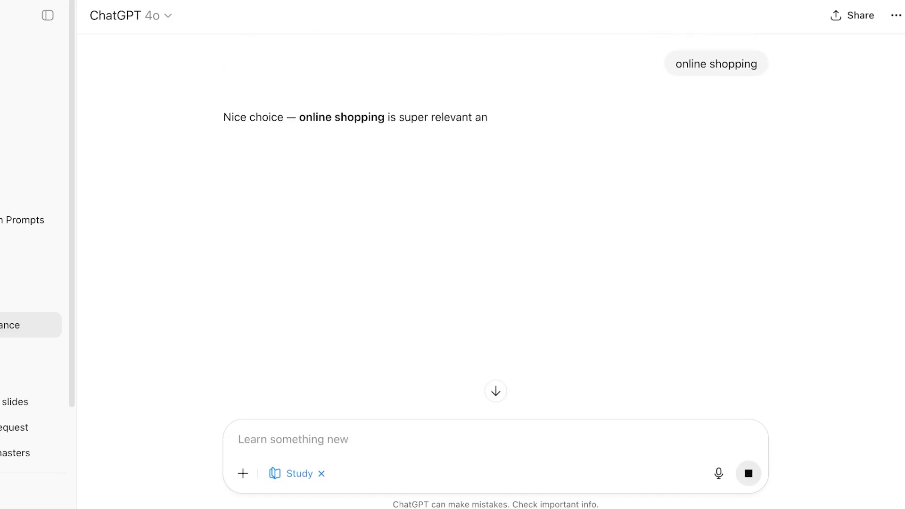
- Review the guided homework conversation from the first request to the question about choosing two variables
scroll(496, 226, "up", 10)
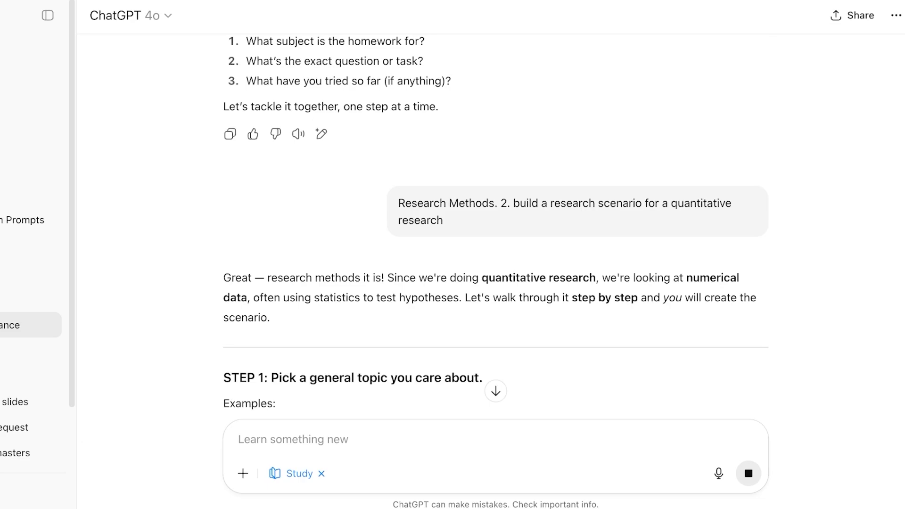
scroll(495, 226, "down", 12)
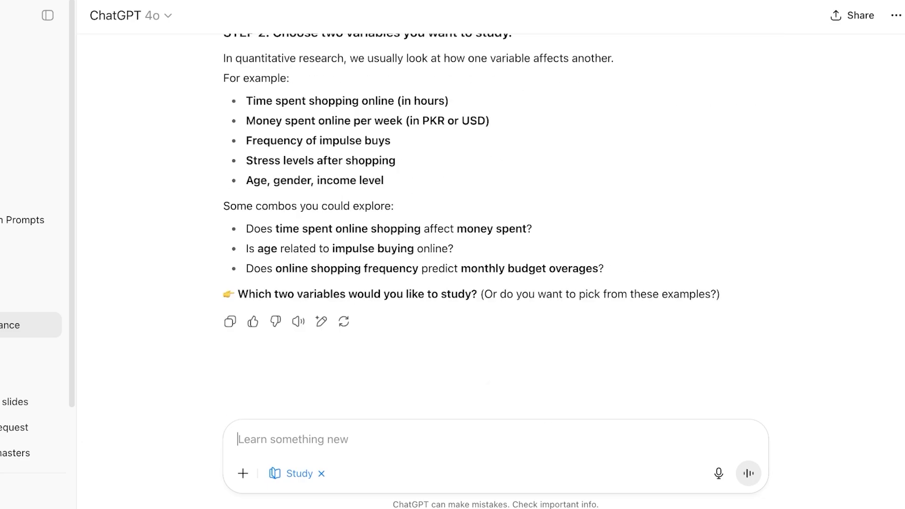
scroll(495, 226, "up", 3)
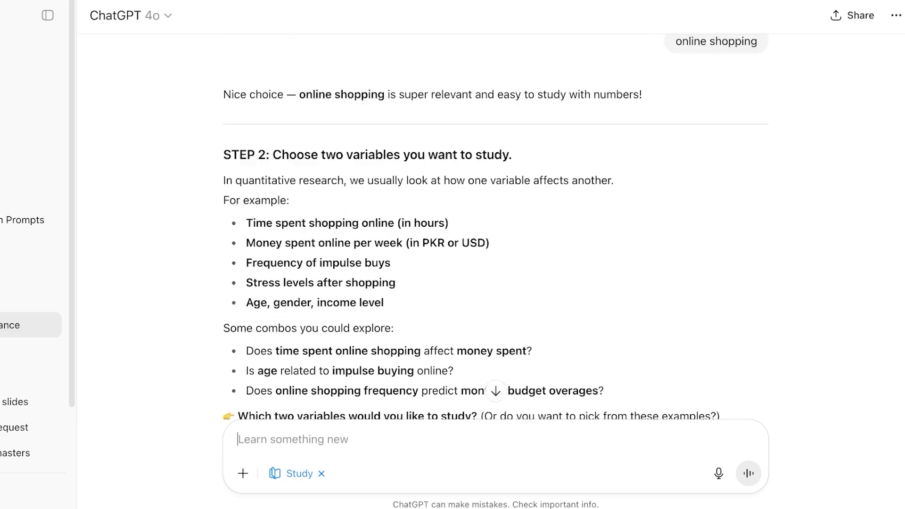
scroll(495, 226, "down", 3)
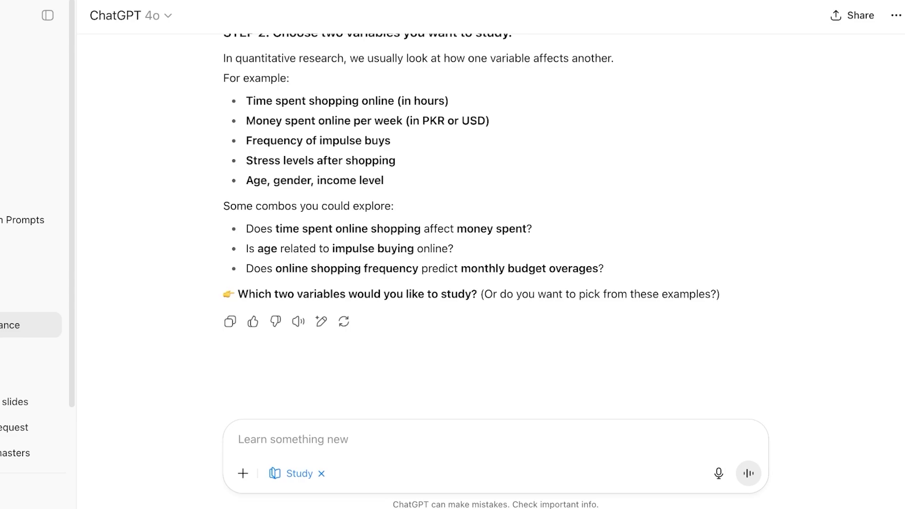
scroll(495, 231, "up", 10)
scroll(495, 231, "down", 5)
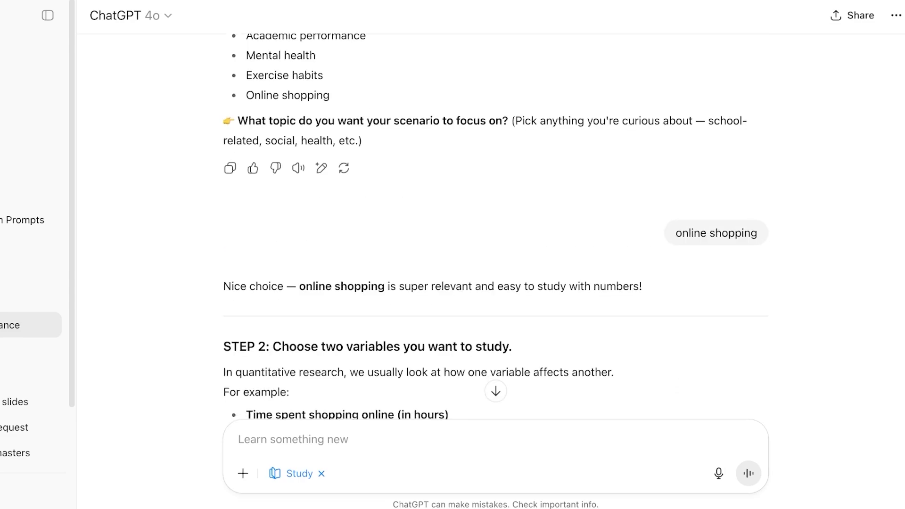
scroll(495, 231, "up", 10)
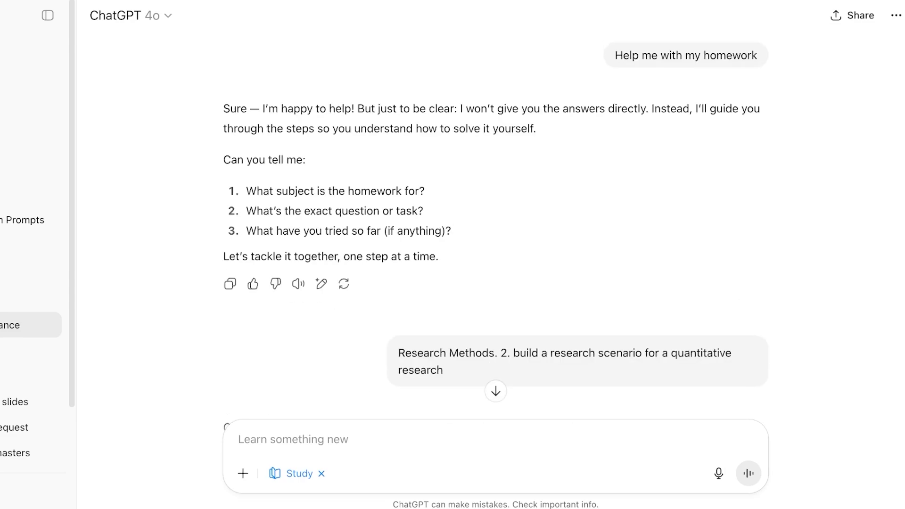
scroll(495, 226, "down", 3)
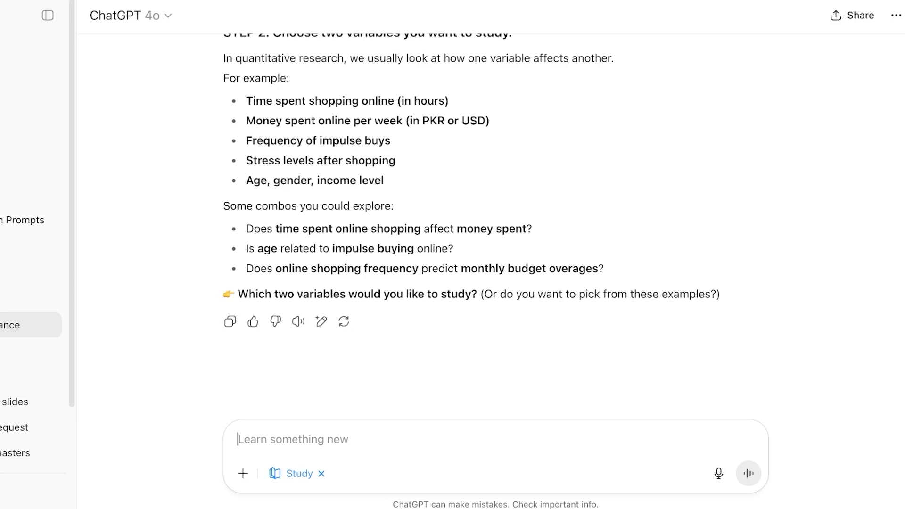
- Answer the question about which two variables to study with "pick yourself"
type("pick ")
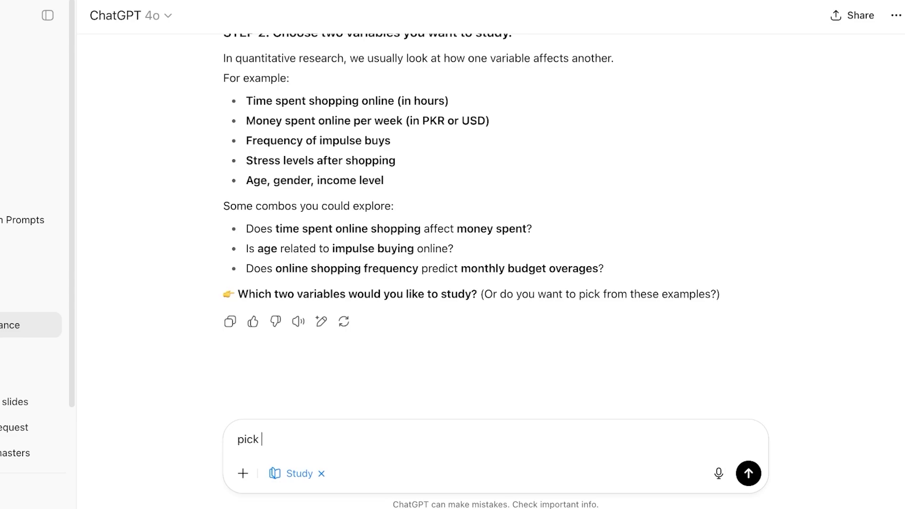
type("yourself")
key("Return")
- Examine the Step 3 research scenario, highlighting its age-range blanks and the correlation analysis sentence, and look back at Step 2
scroll(495, 226, "up", 10)
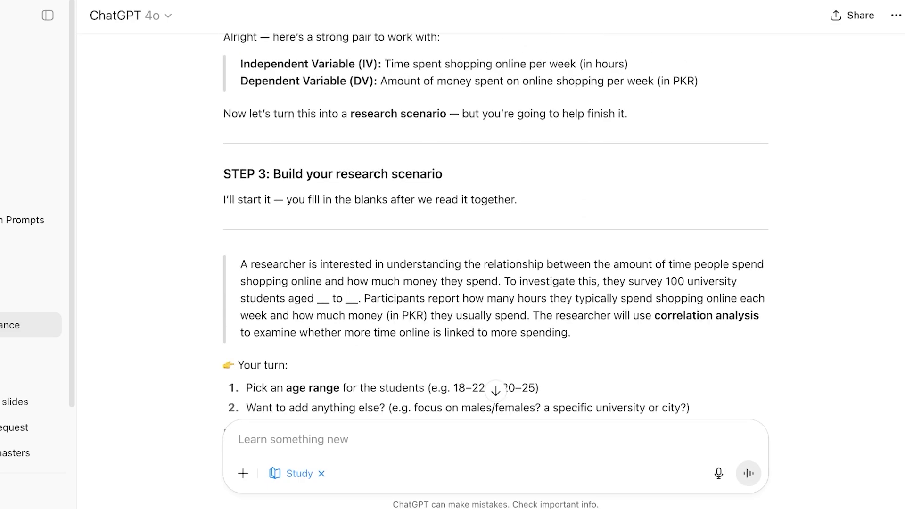
scroll(495, 226, "down", 3)
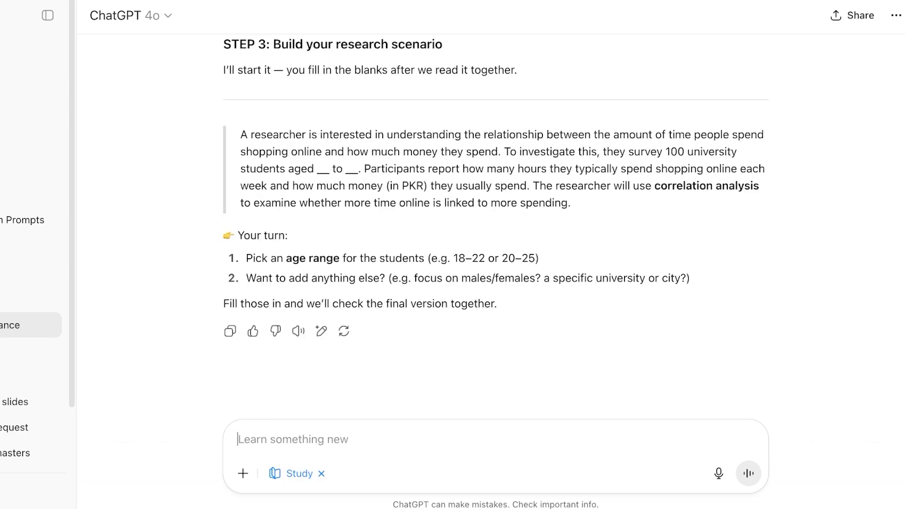
left_click_drag(323, 170, 361, 169)
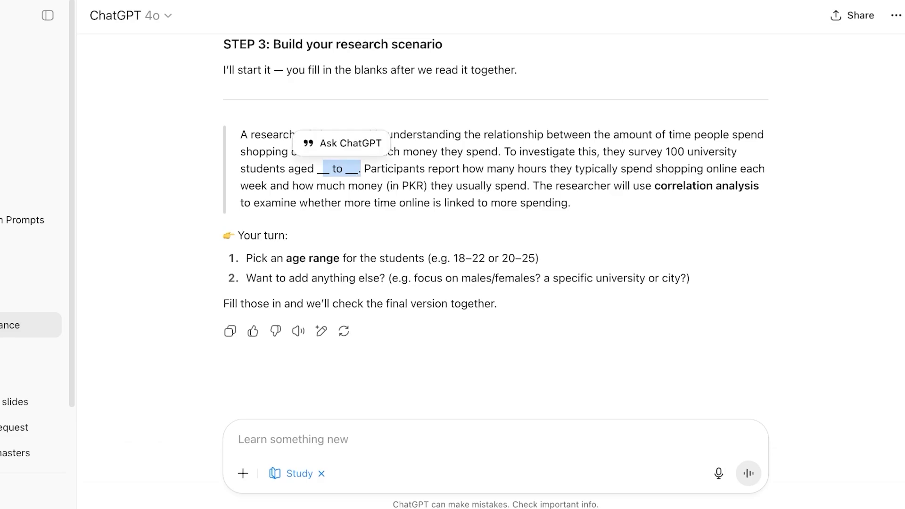
left_click_drag(396, 203, 531, 187)
scroll(495, 212, "down", 1)
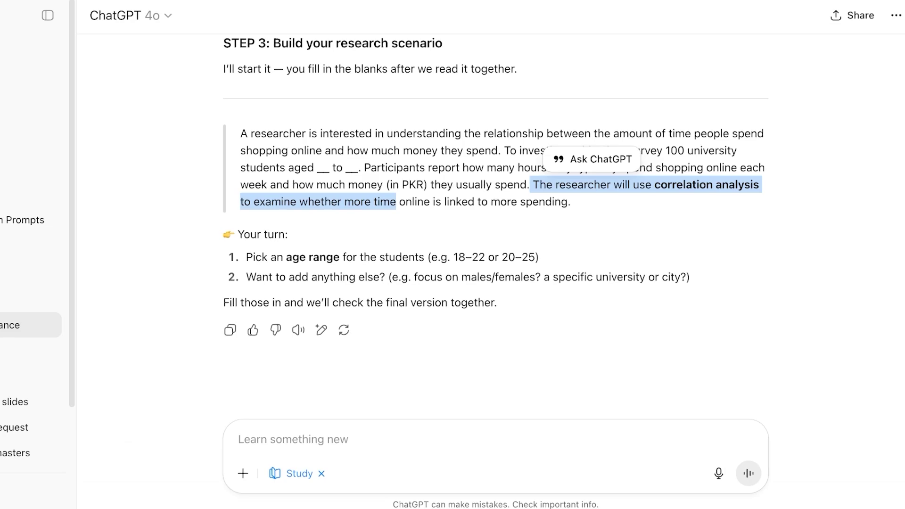
left_click(531, 185)
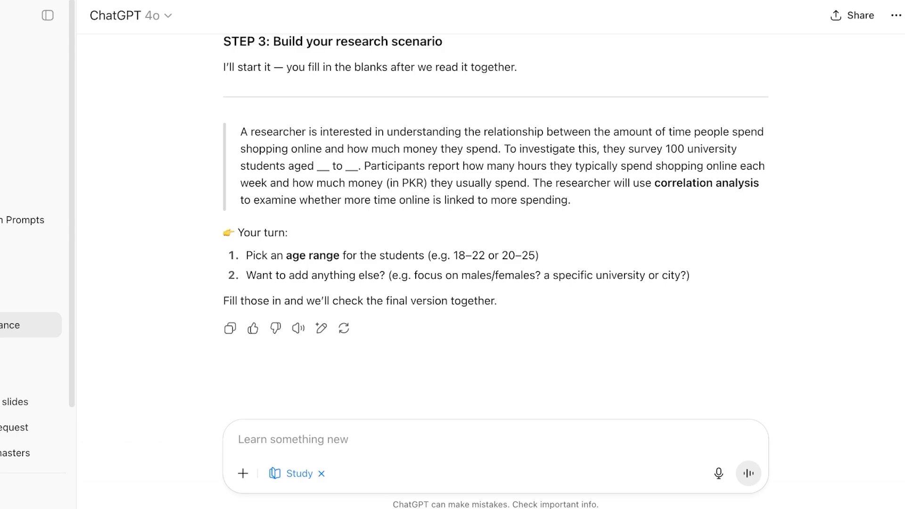
scroll(496, 226, "up", 20)
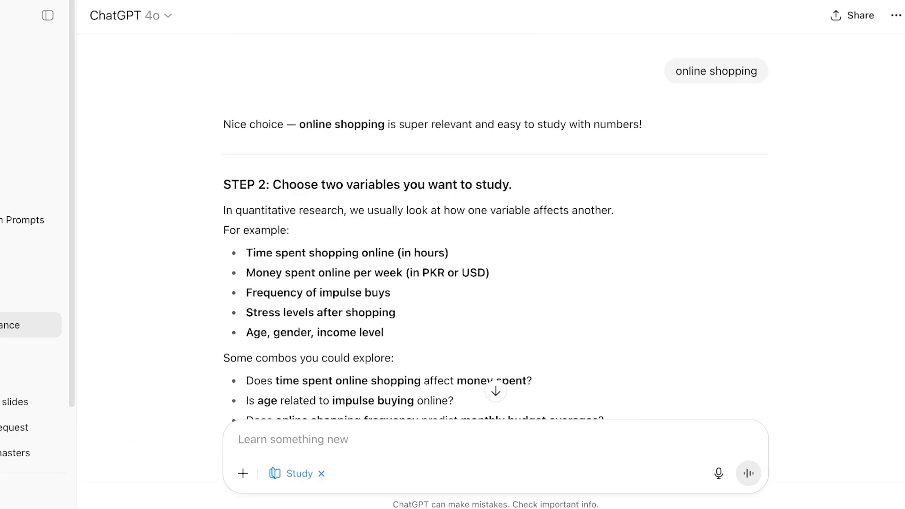
scroll(496, 226, "down", 20)
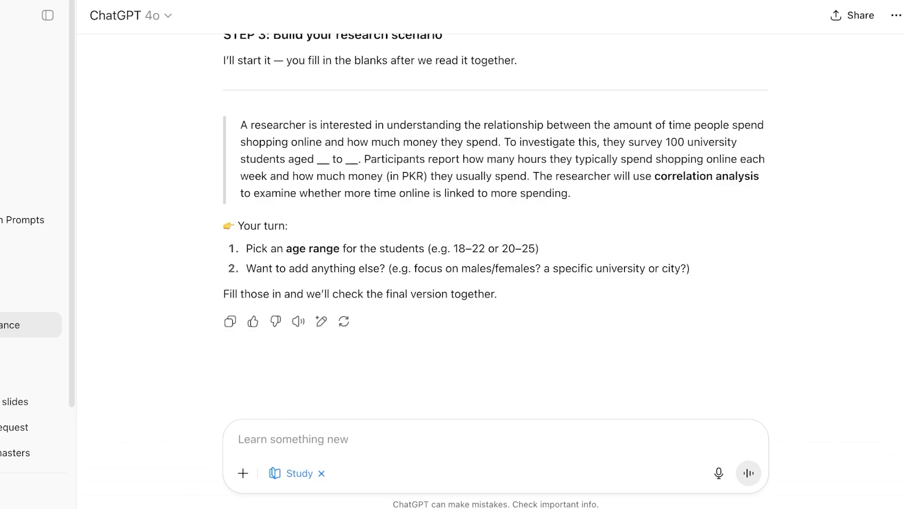
- Turn off Study mode and submit the earlier request "build a research scenario for a quantitative research" in a new regular chat
left_click(321, 474)
scroll(495, 227, "up", 20)
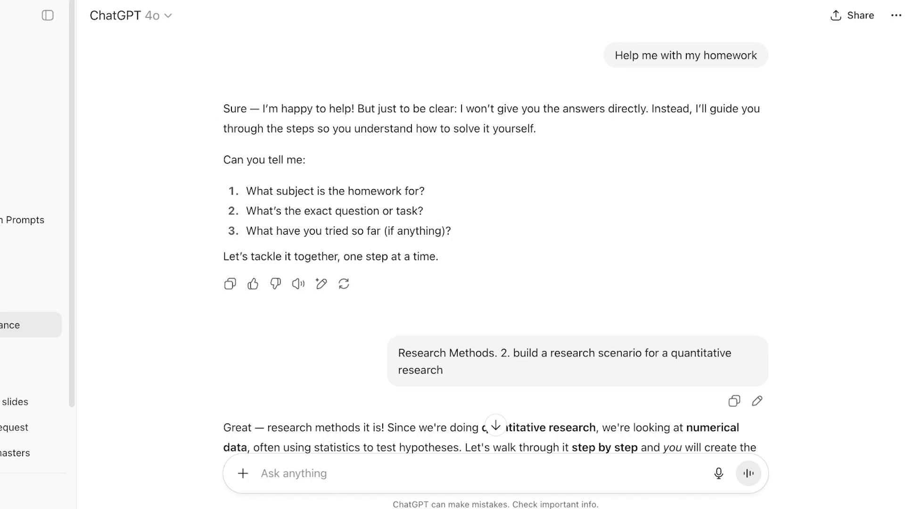
left_click_drag(513, 353, 446, 370)
key("super+c")
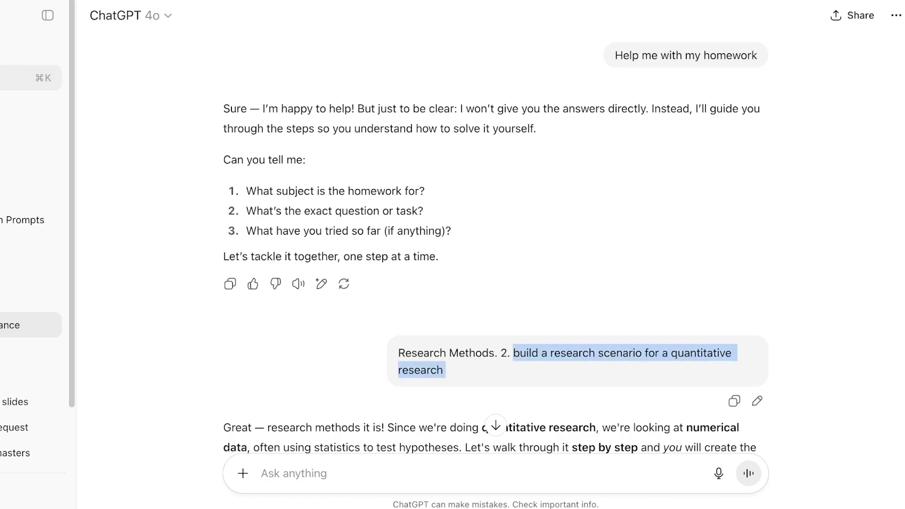
left_click(18, 52)
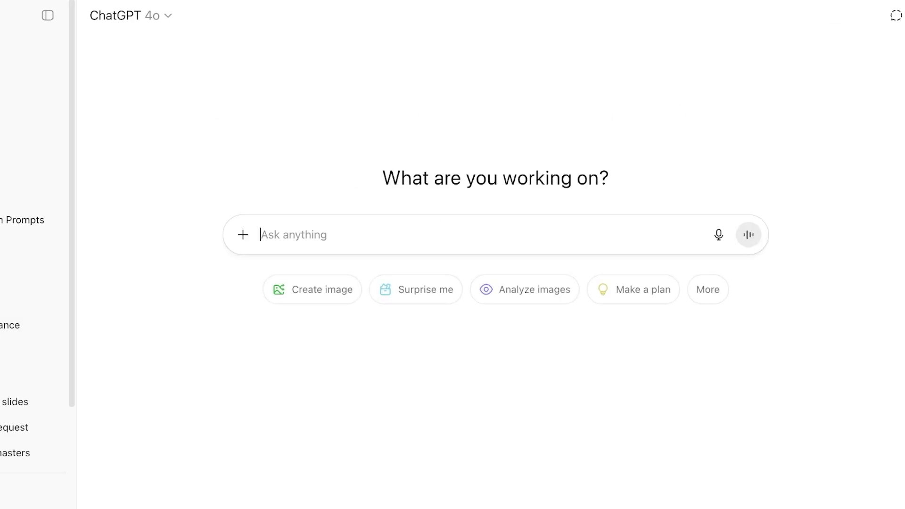
key("super+v")
key("Return")
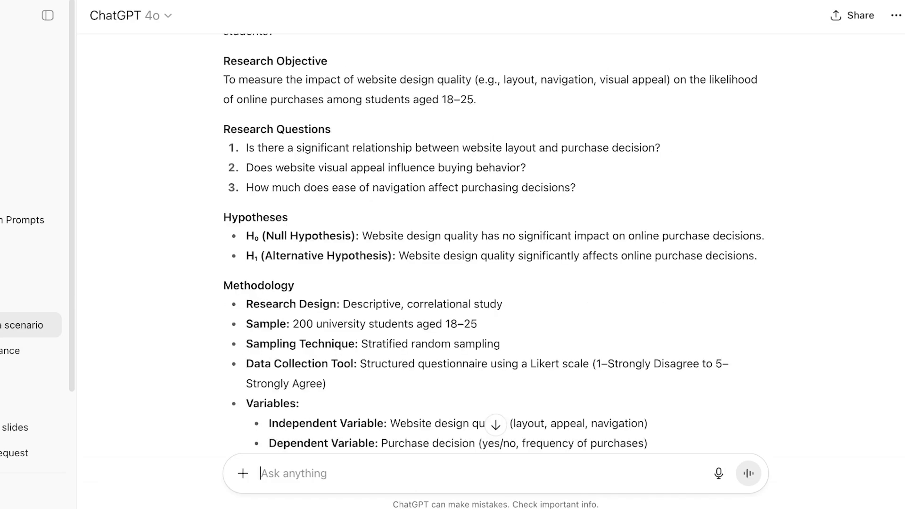
- Read the rest of the direct answer and compare it with the Study mode statistics and homework chats
scroll(495, 243, "down", 5)
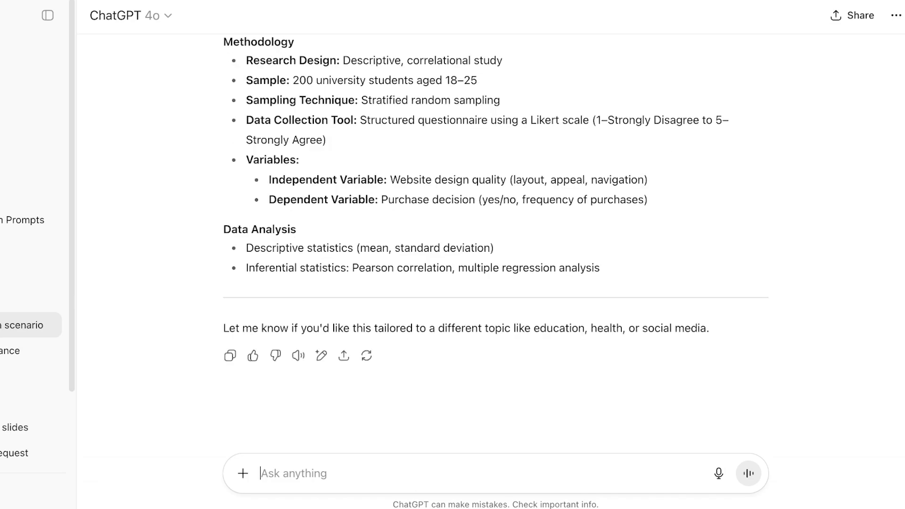
left_click(19, 350)
left_click(19, 376)
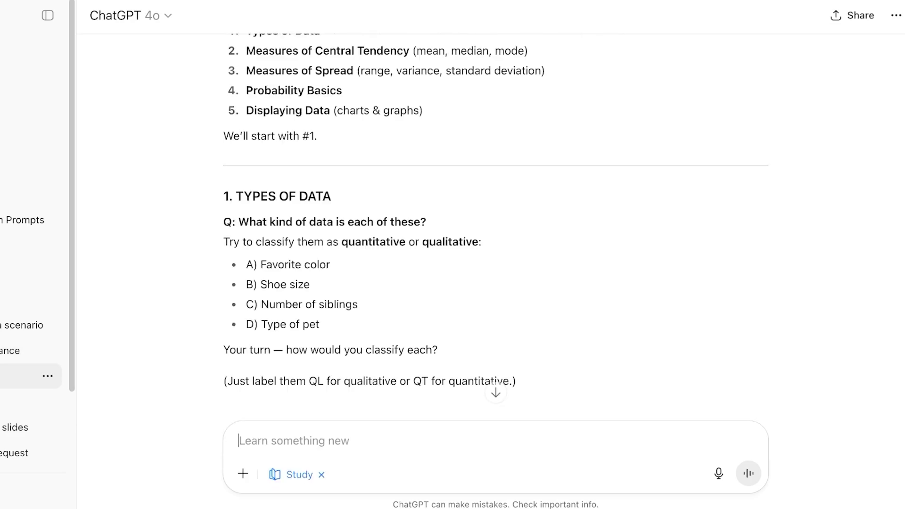
left_click(19, 351)
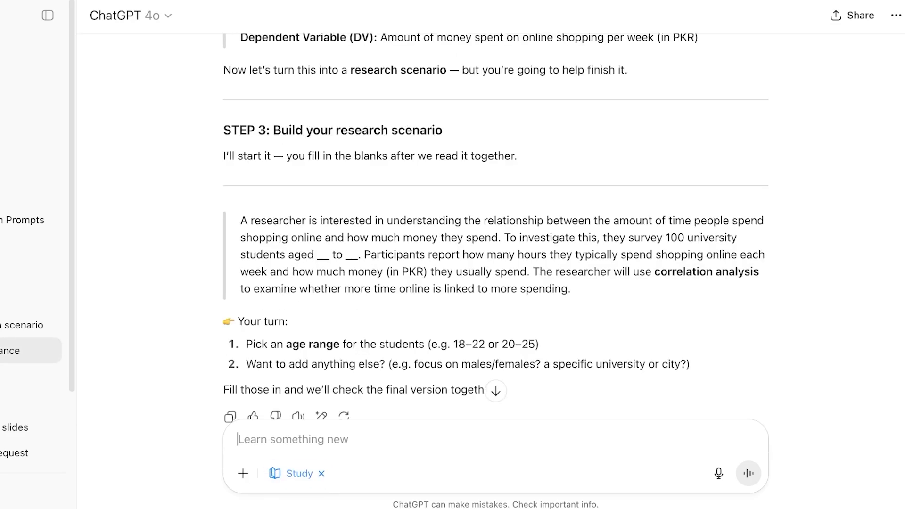
scroll(495, 226, "up", 10)
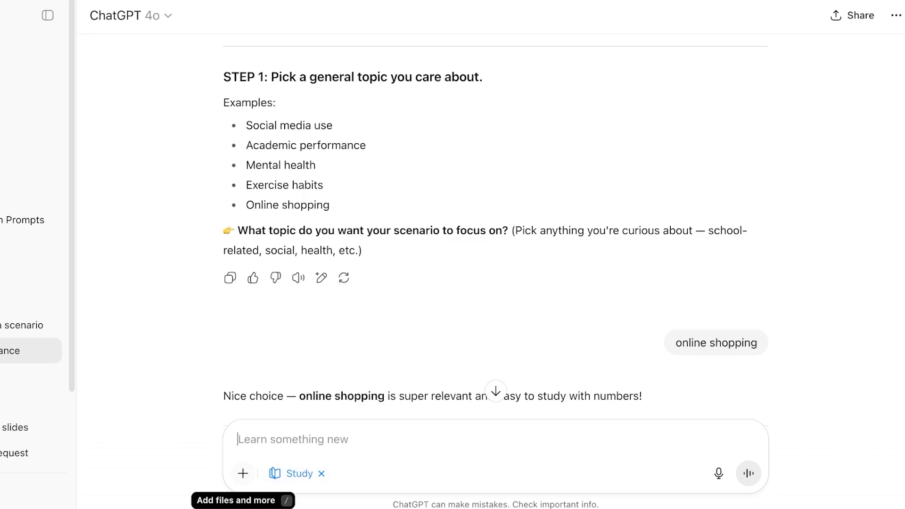
- Examine the tools and attachment options for the message, including the additional tools and Add photos & files
left_click(243, 474)
mouse_move(302, 440)
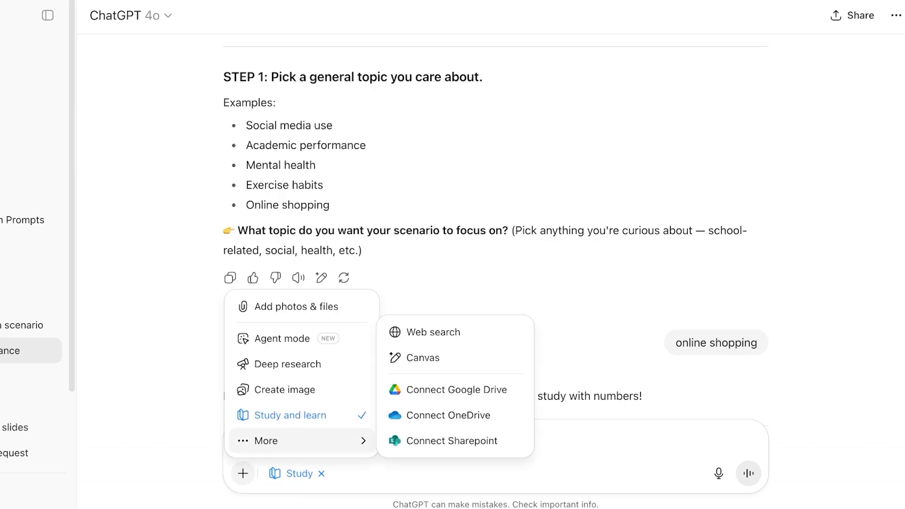
left_click(243, 473)
left_click(243, 473)
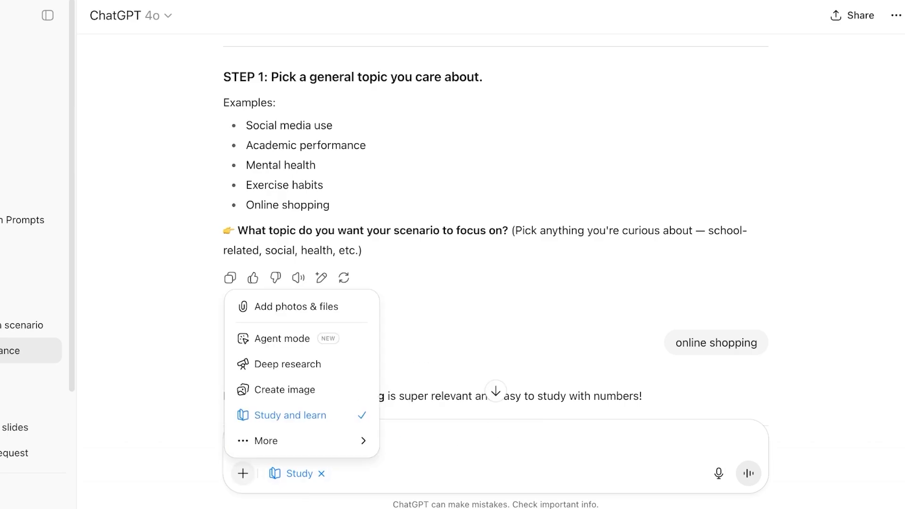
left_click(297, 306)
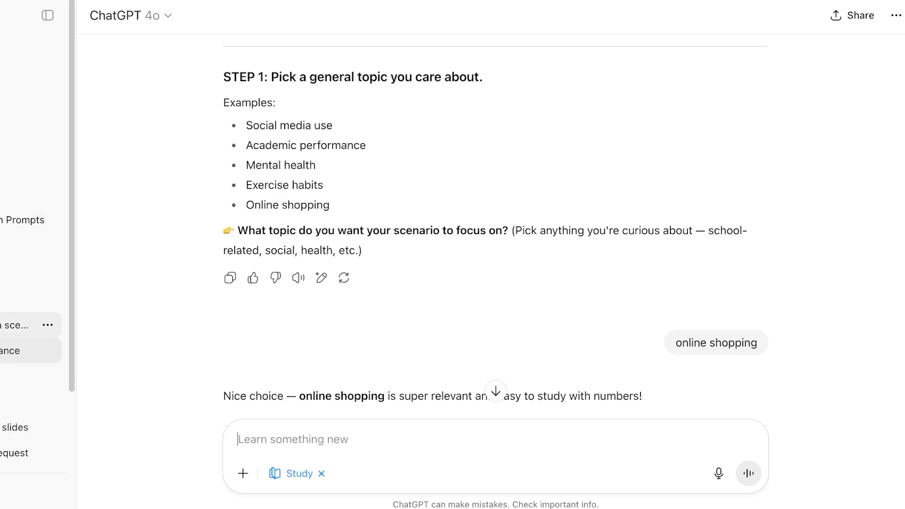
- Open a blank new chat, and reopen the regular research scenario chat to review its answer from the beginning
left_click(14, 46)
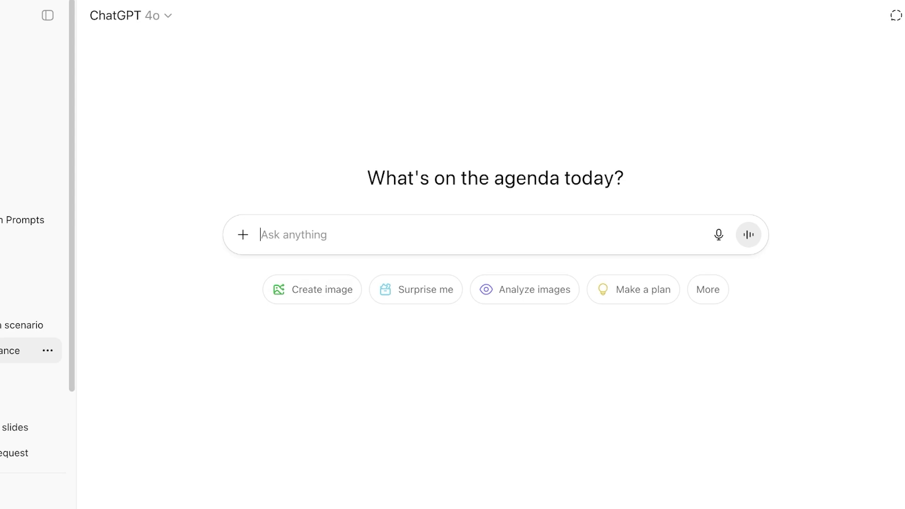
left_click(22, 325)
scroll(495, 255, "up", 10)
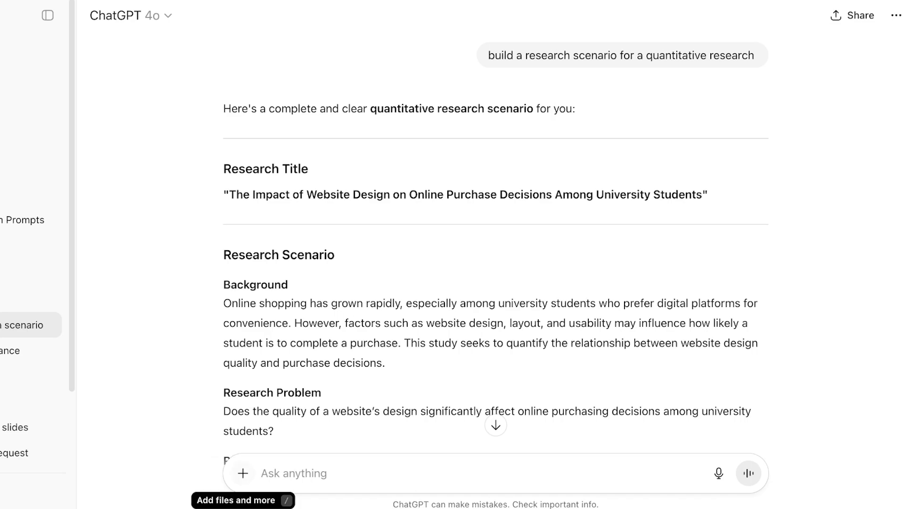
- Check the Add photos & files option, and turn on Study and learn mode in the research scenario chat
left_click(243, 473)
left_click(296, 307)
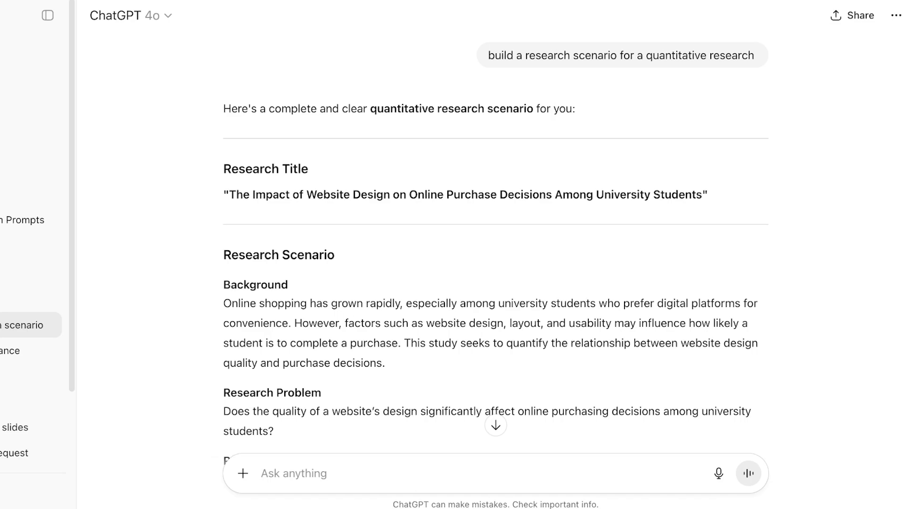
left_click(243, 473)
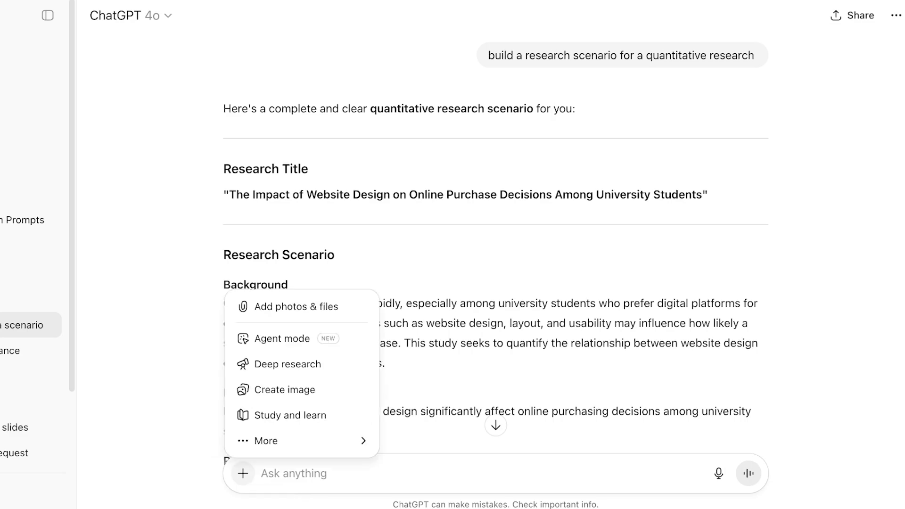
left_click(283, 415)
scroll(495, 226, "down", 8)
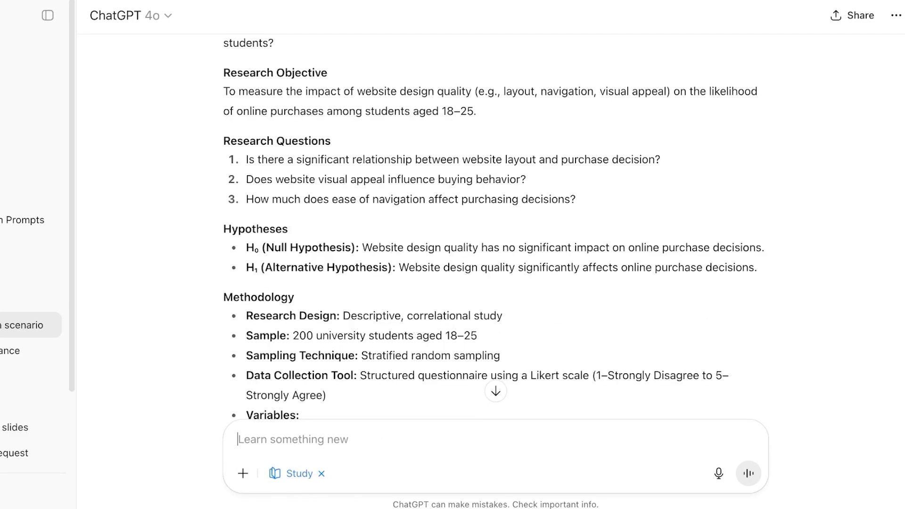
- Submit the request "teach me something i dont know related to psychology" in Study mode
type("teach me somet")
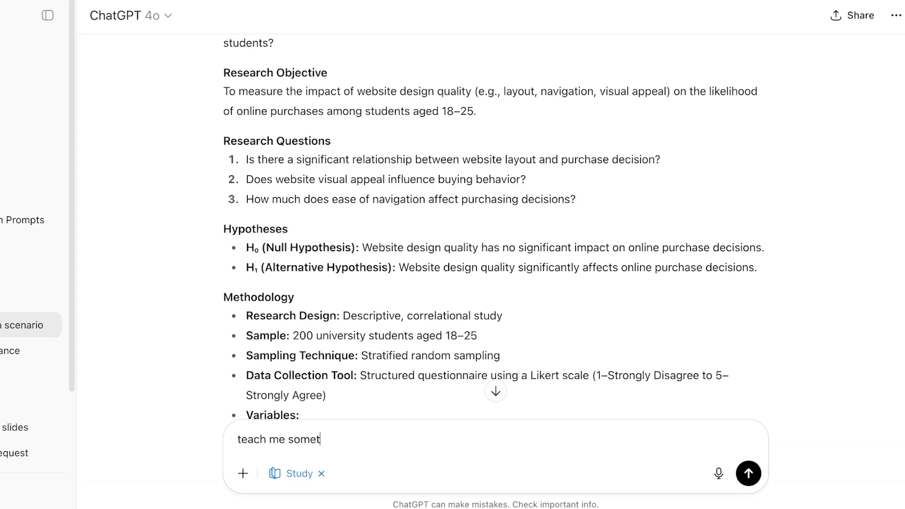
type("hing i dont know ")
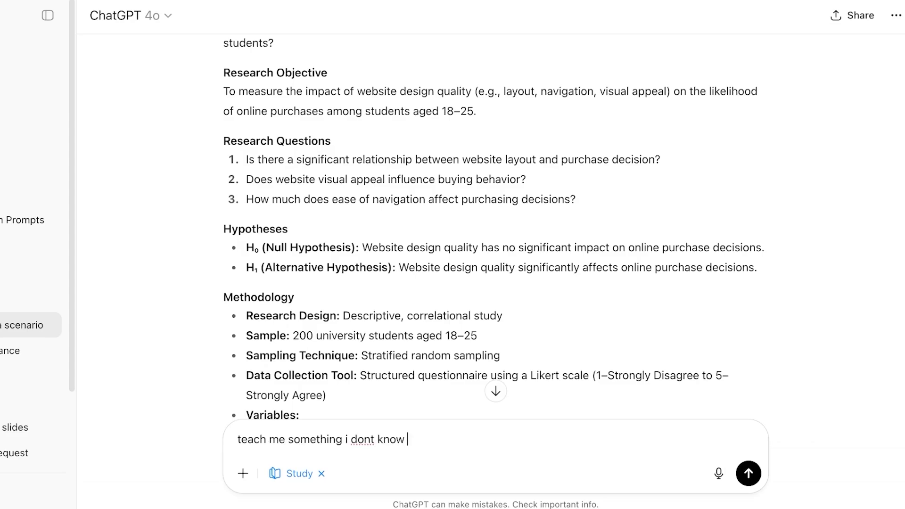
type("related to psychology")
key("Return")
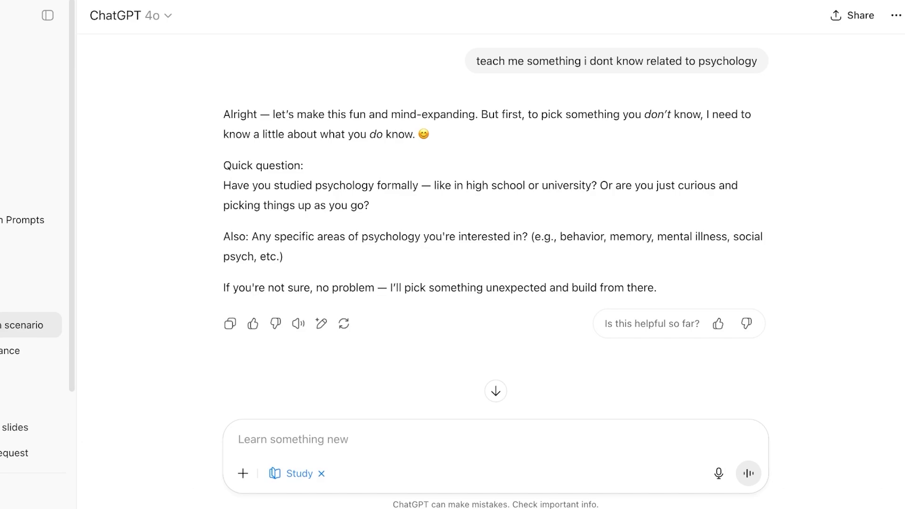
- Answer the question about psychology background with "ive sudied it formally"
type("ive s")
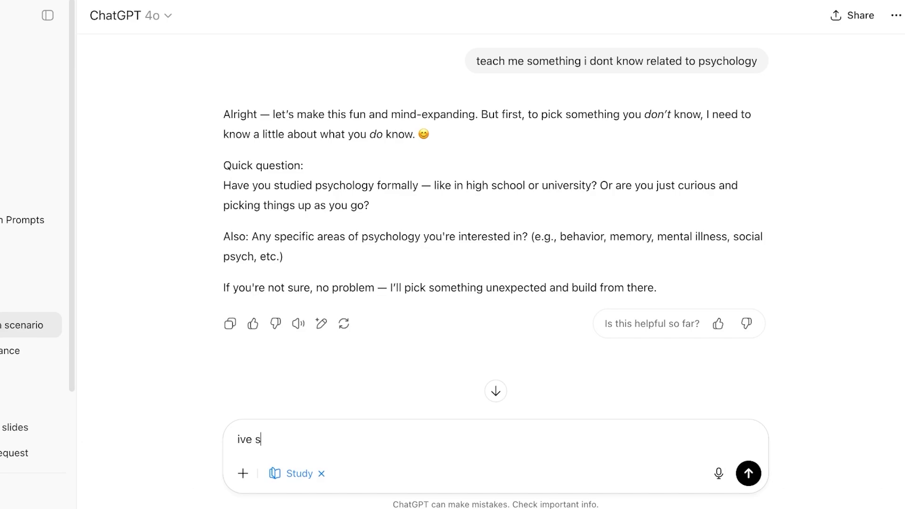
type("udied it formally")
key("Return")
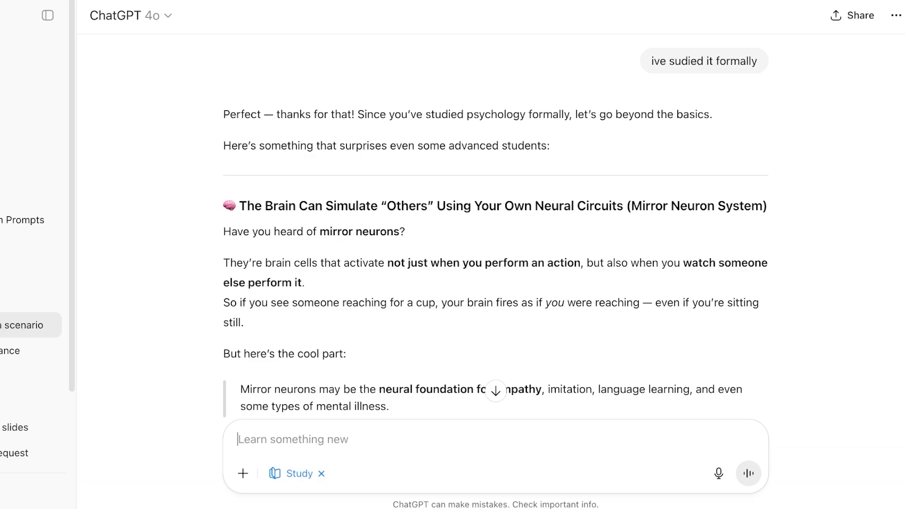
- Read the mirror neuron lesson through to its Quick Check-in, and reply asking for the suggested thought experiment
scroll(496, 230, "down", 3)
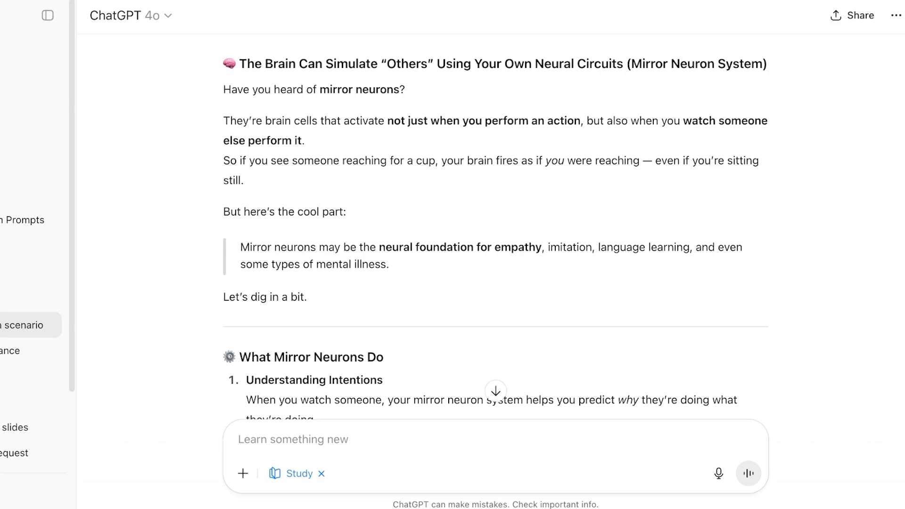
scroll(496, 230, "down", 5)
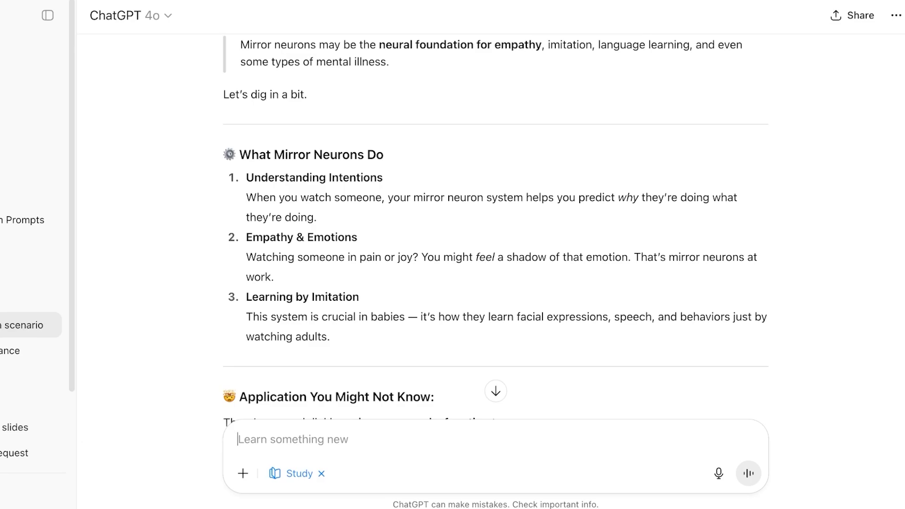
scroll(496, 231, "down", 4)
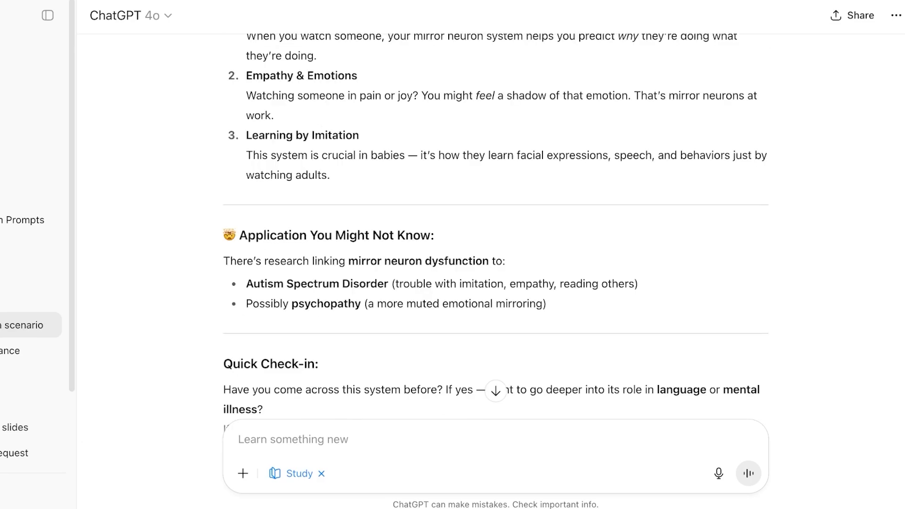
scroll(496, 230, "down", 2)
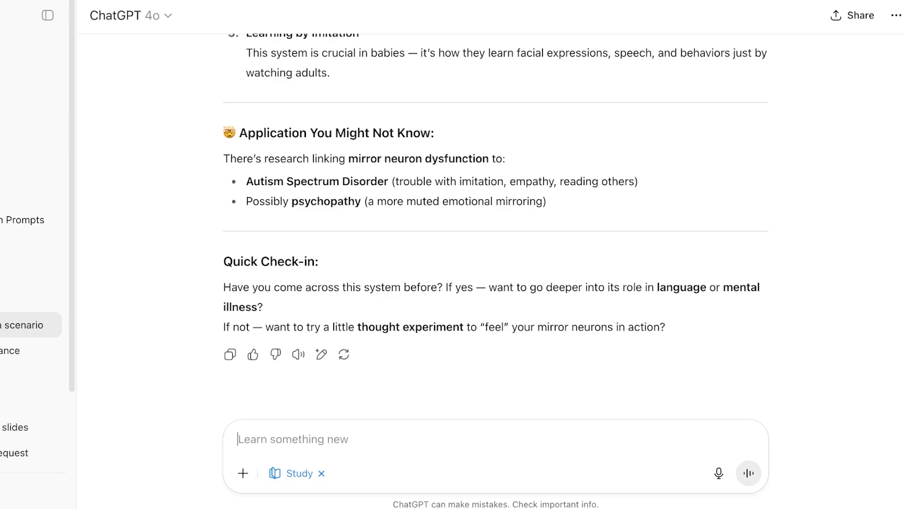
scroll(496, 239, "down", 1)
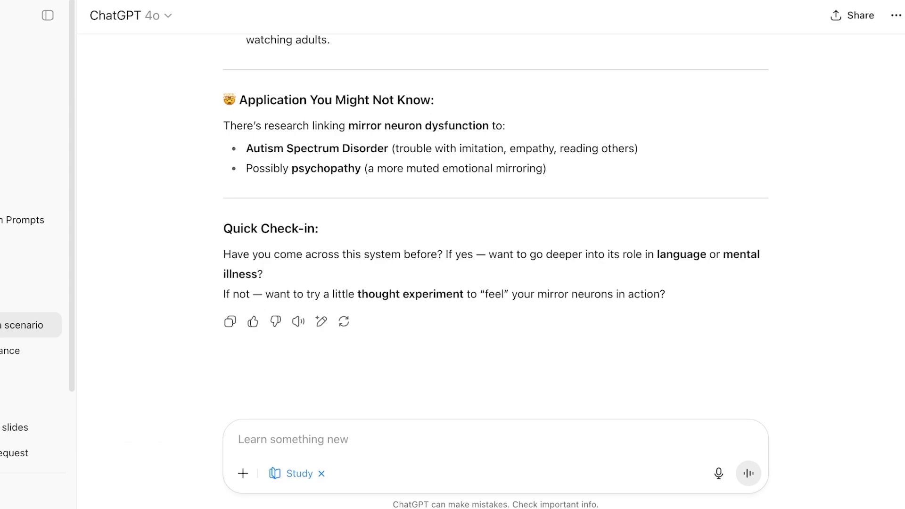
triple_click(379, 294)
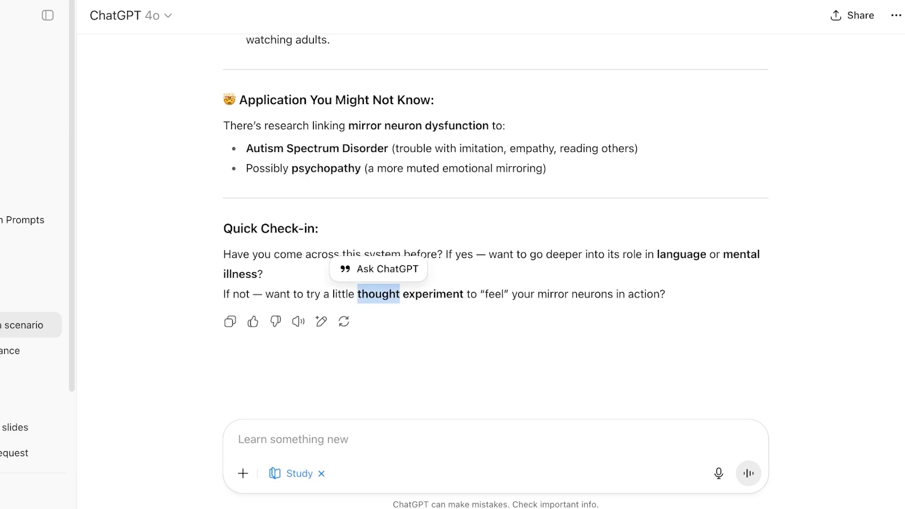
left_click(302, 439)
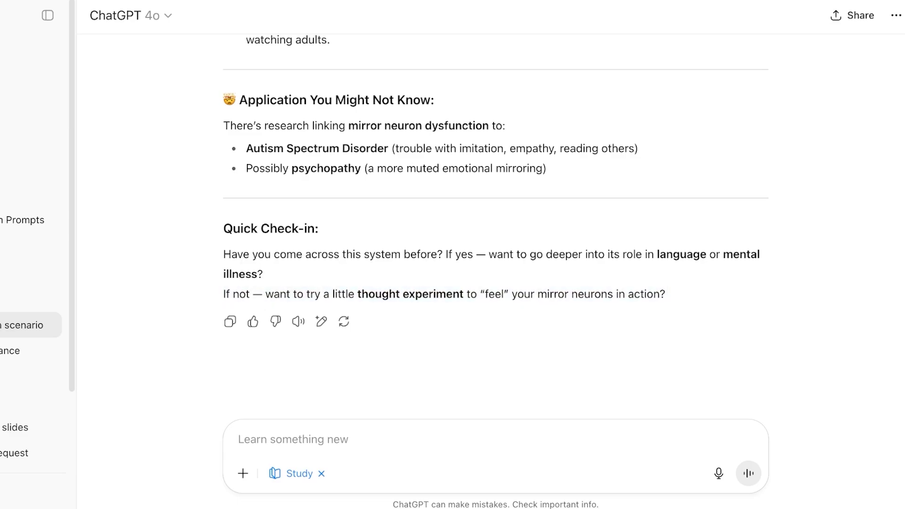
type("If not — want to try a little thought experiment to \"feel\" your mirror neurons in action?         Ask ChatGPT")
left_click_drag(238, 297, 318, 298)
key("BackSpace")
key("Return")
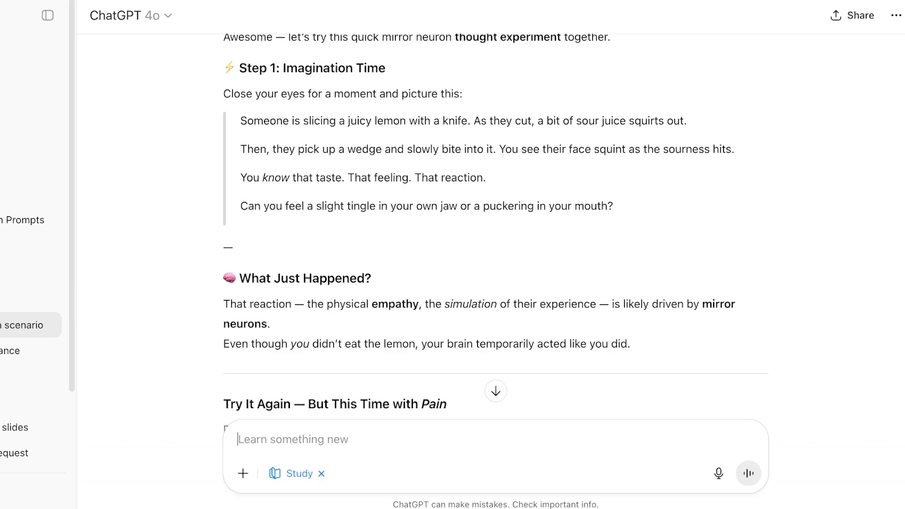
- Read the mirror neuron thought experiment, including the pain example and the closing follow-up questions
scroll(496, 226, "down", 7)
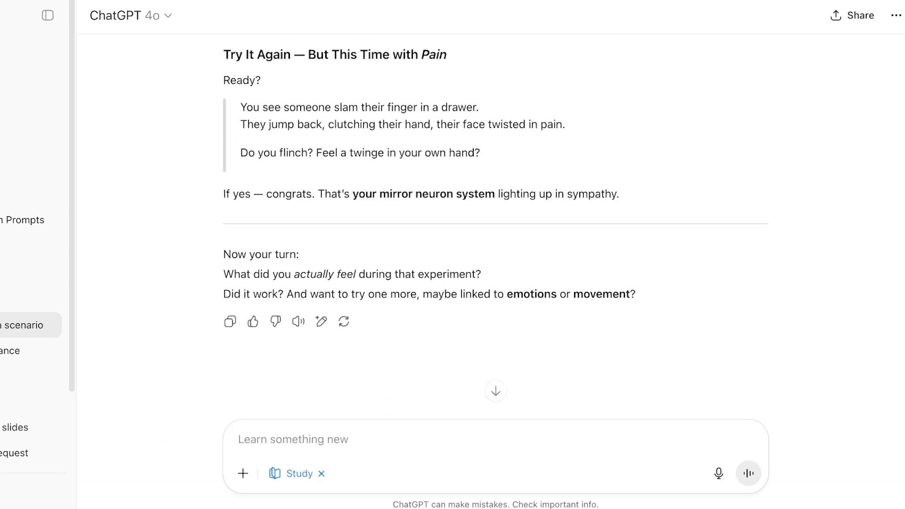
scroll(495, 226, "up", 15)
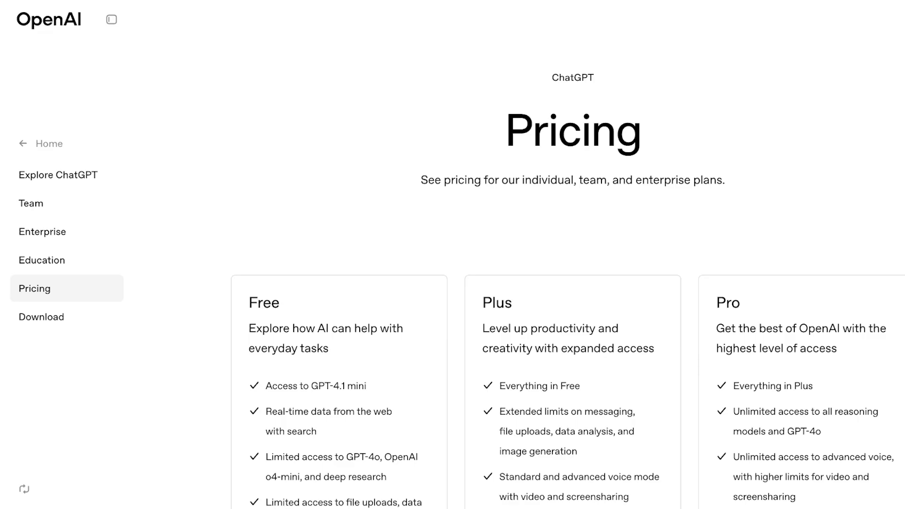
scroll(566, 282, "down", 4)
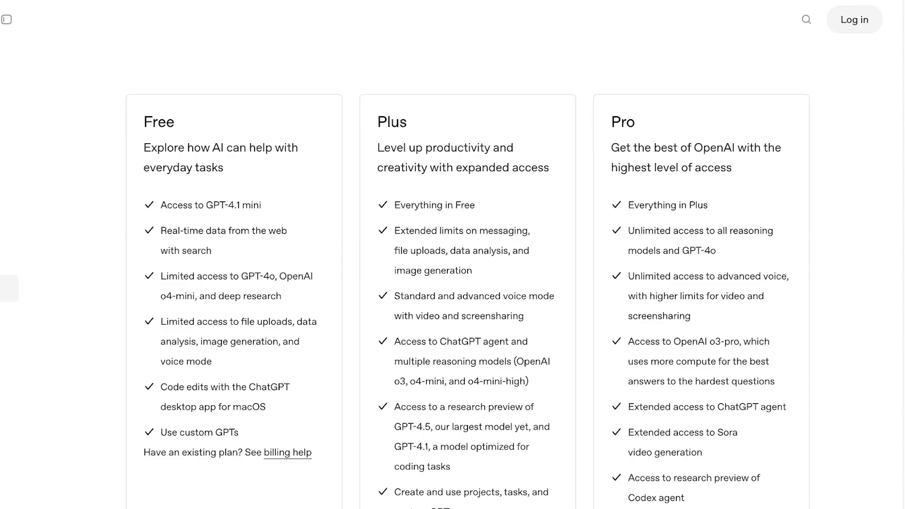
- Compare the features of the Free, Plus and Pro plans on the OpenAI plans page
scroll(467, 293, "down", 1)
scroll(467, 283, "down", 4)
scroll(467, 283, "up", 3)
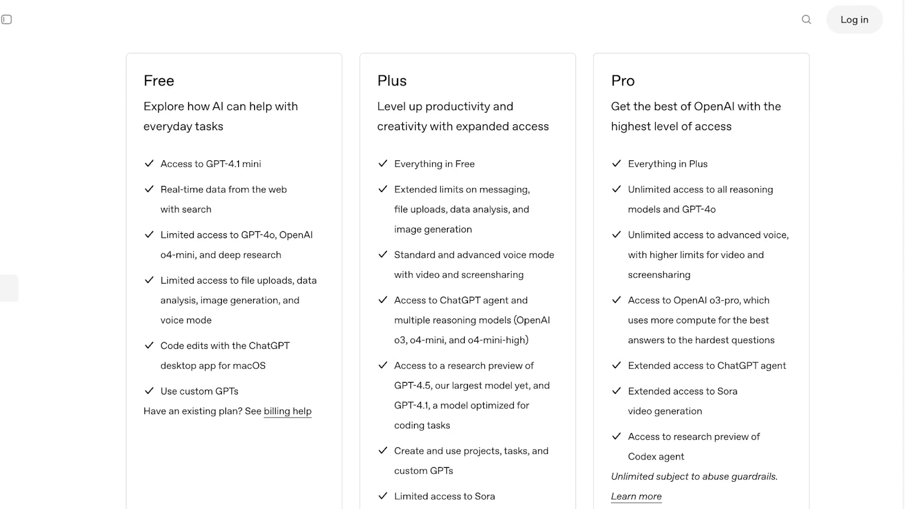
scroll(467, 283, "down", 1)
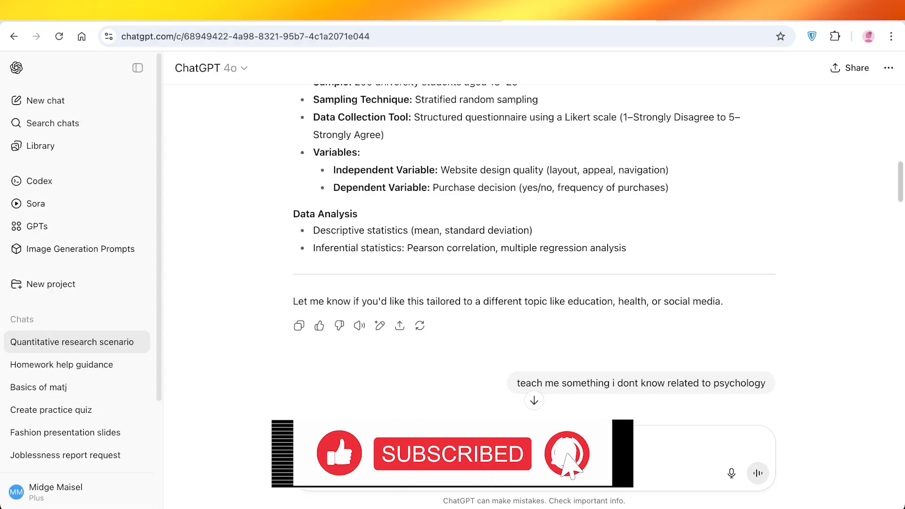
scroll(535, 255, "up", 3)
left_click(211, 68)
key("Escape")
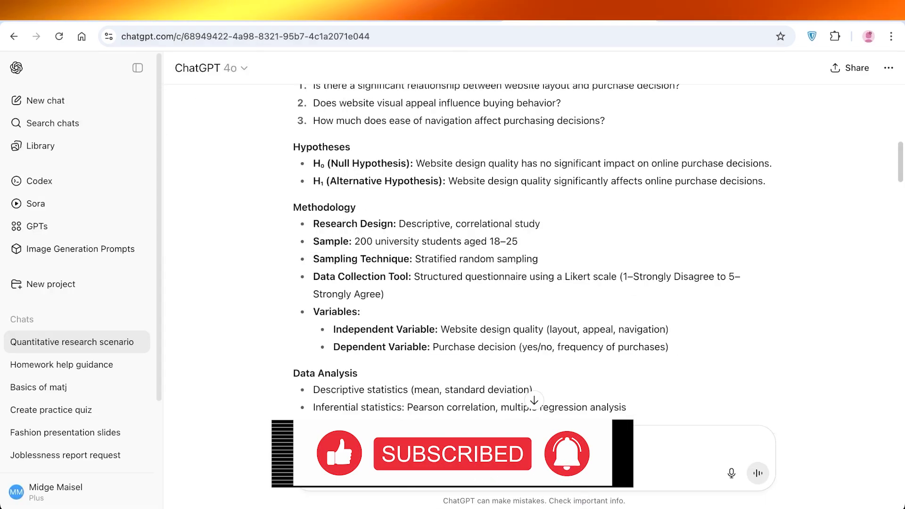